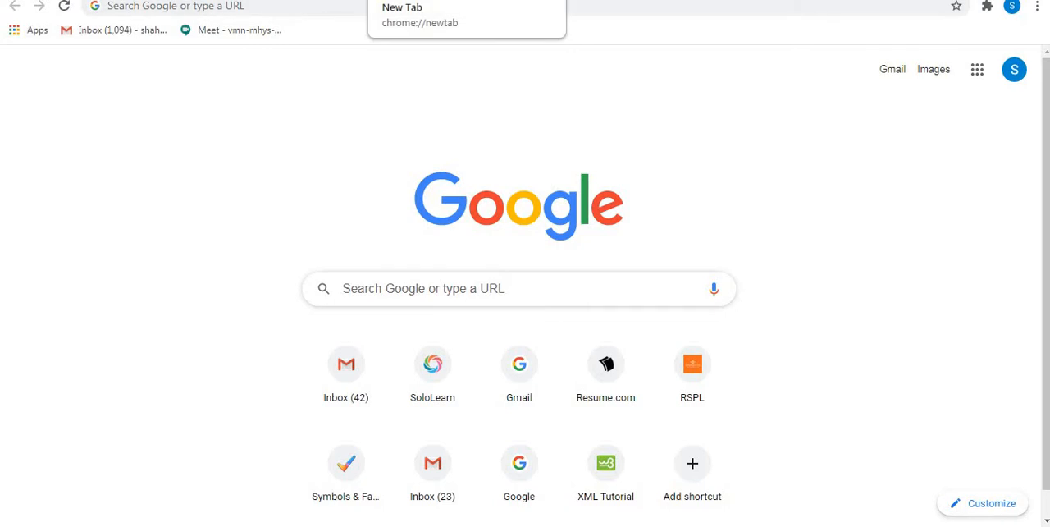
Step: Open the TYBCA Soft Computing class in Google Classroom and start a new assignment in its classwork
click(271, 0)
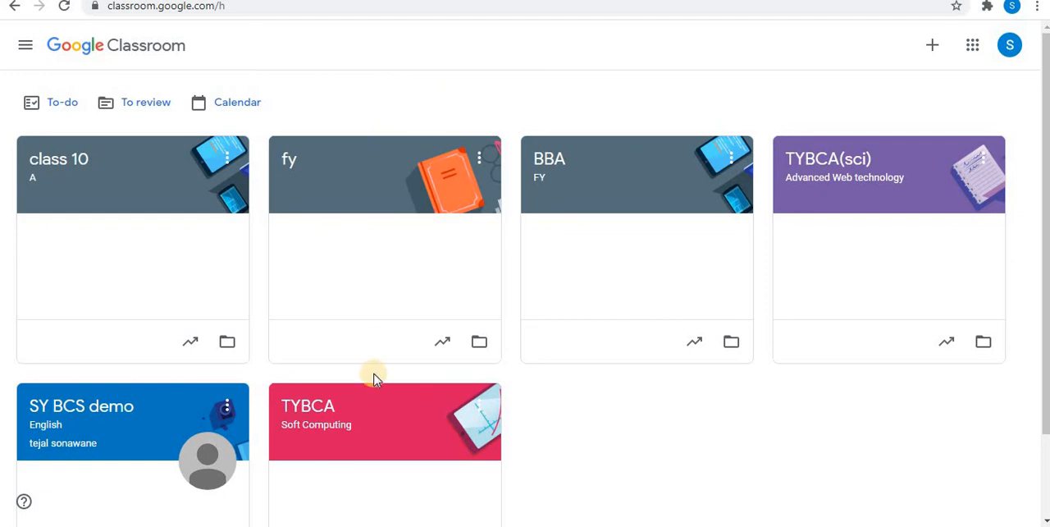
click(386, 401)
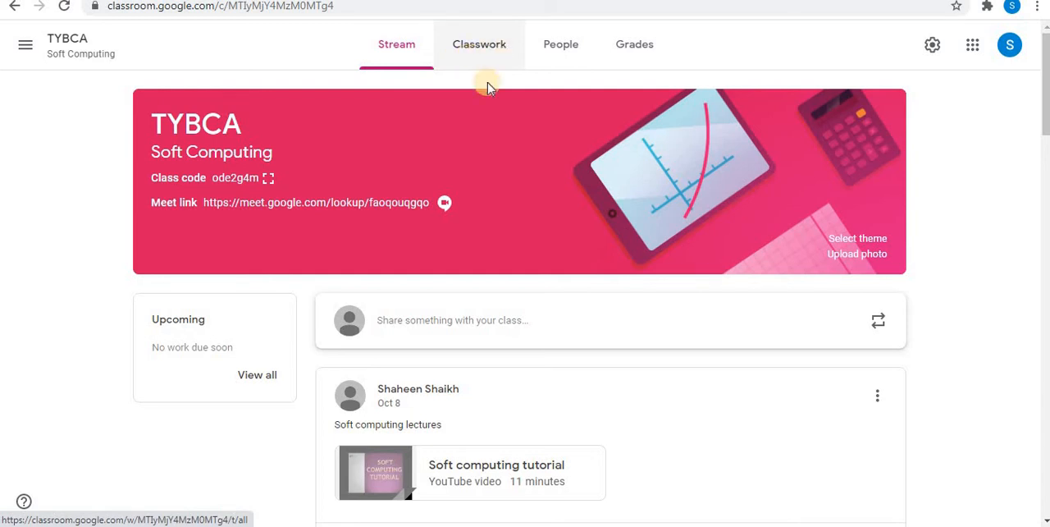
click(483, 41)
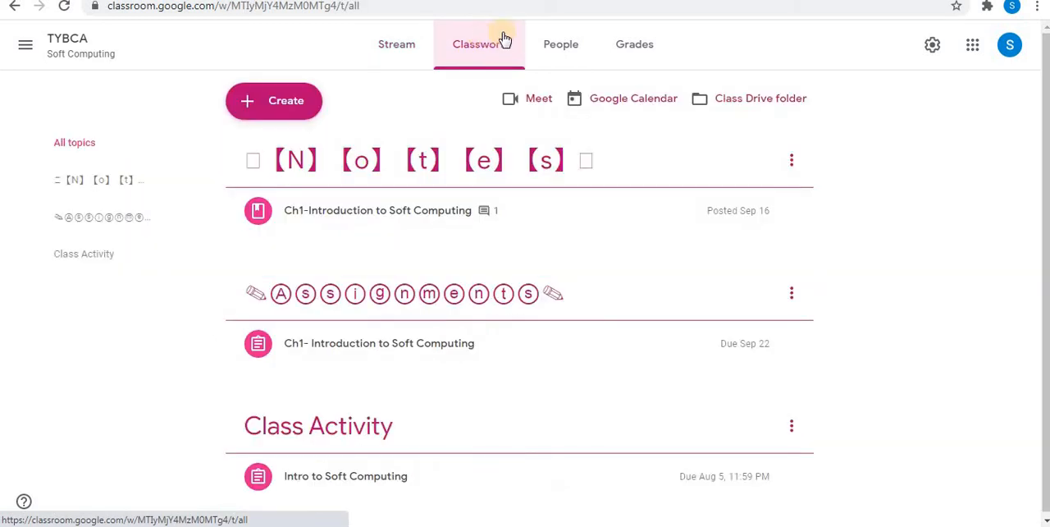
click(282, 101)
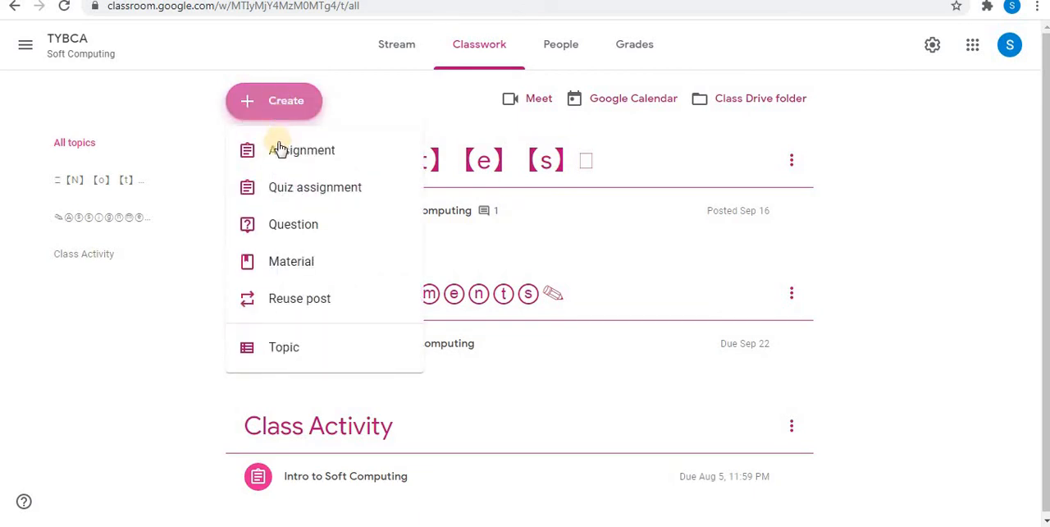
click(280, 155)
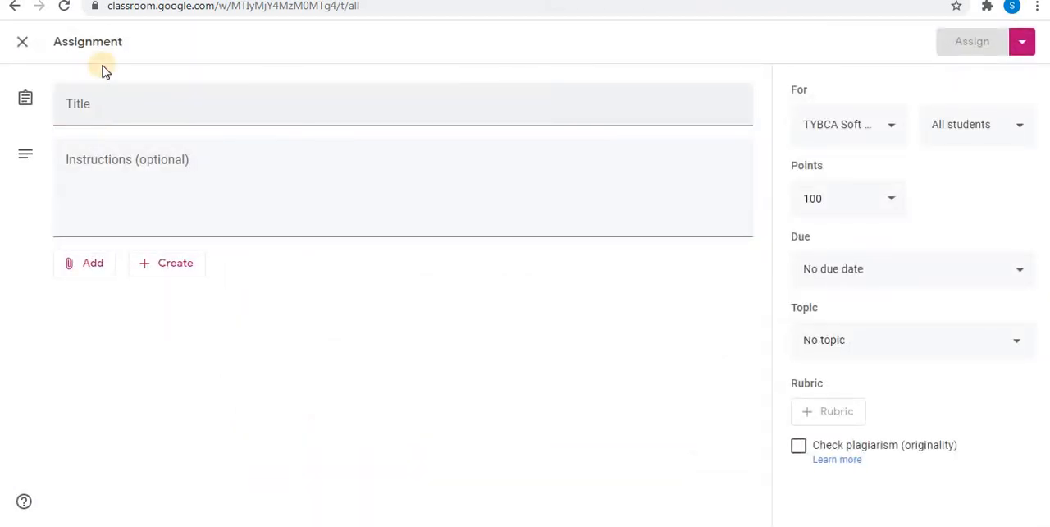
Step: Title the assignment "Assignment 2"
click(96, 110)
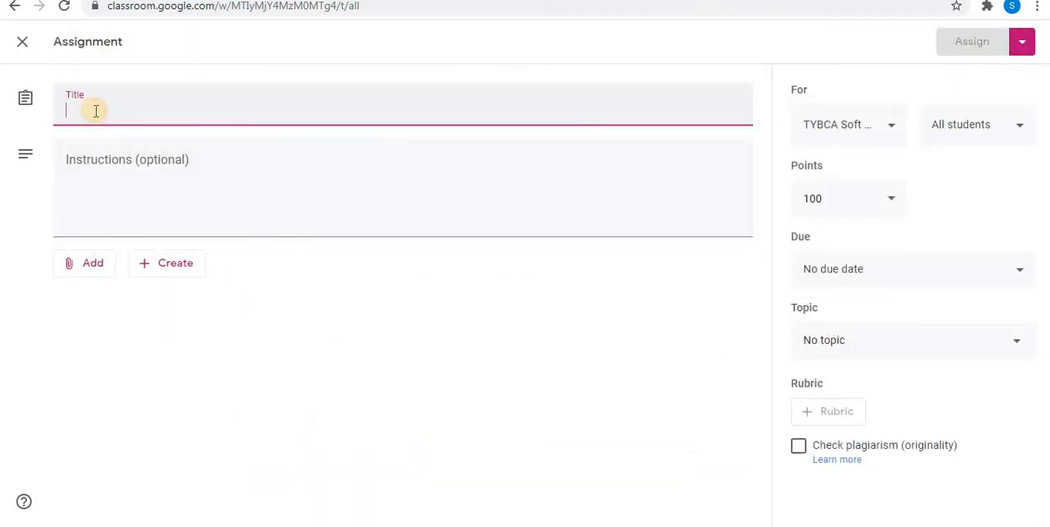
text(Assign)
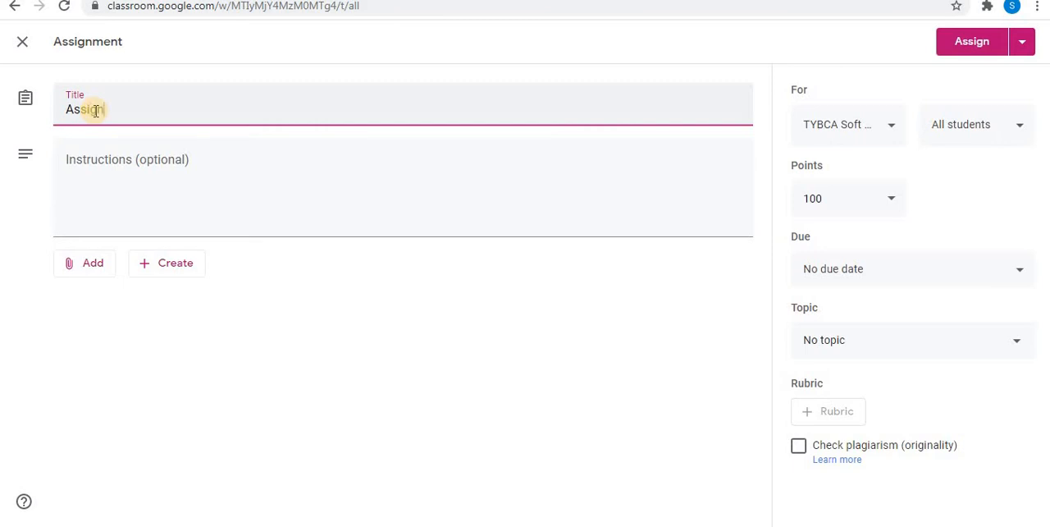
text(ment 2)
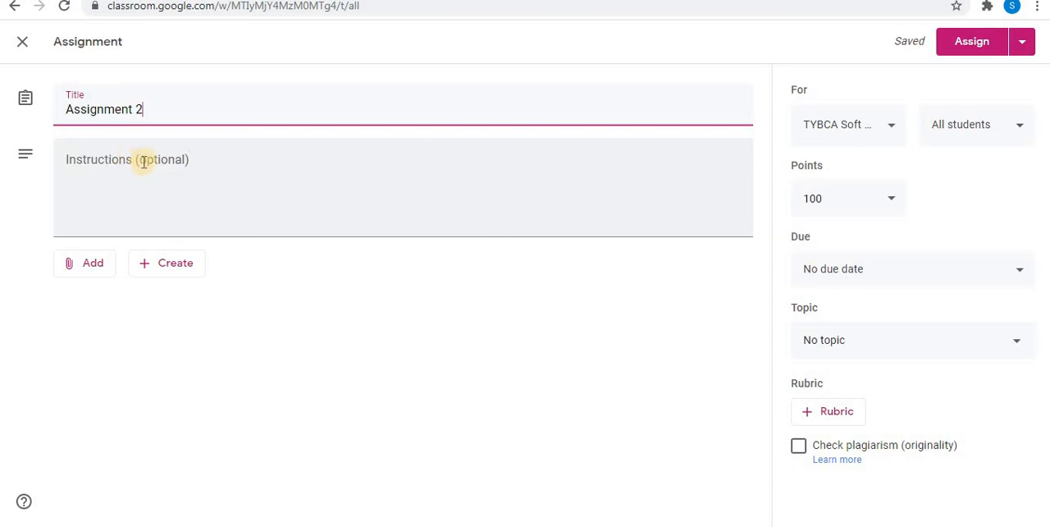
Step: Enter the assignment instructions "Complete second assignment using google docs."
click(141, 162)
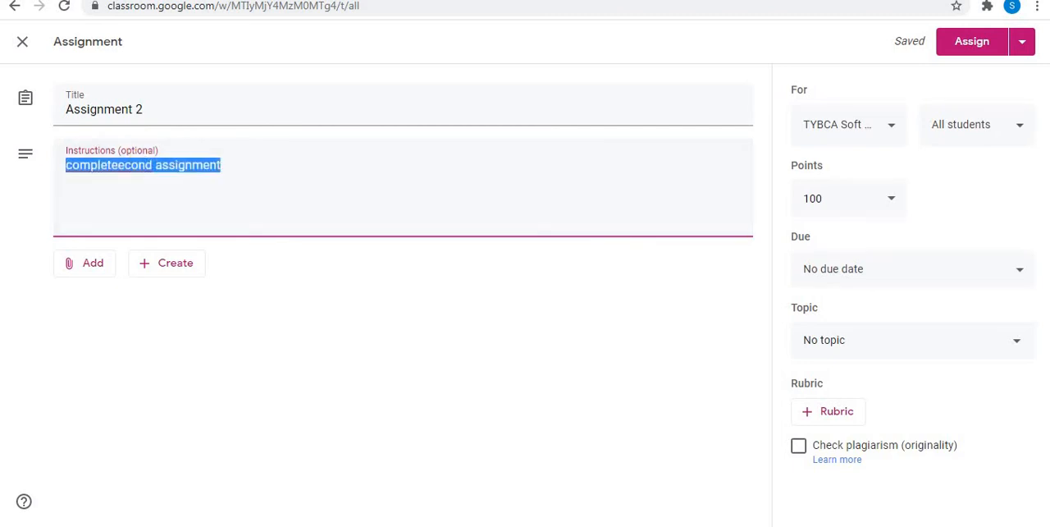
key(BackSpace)
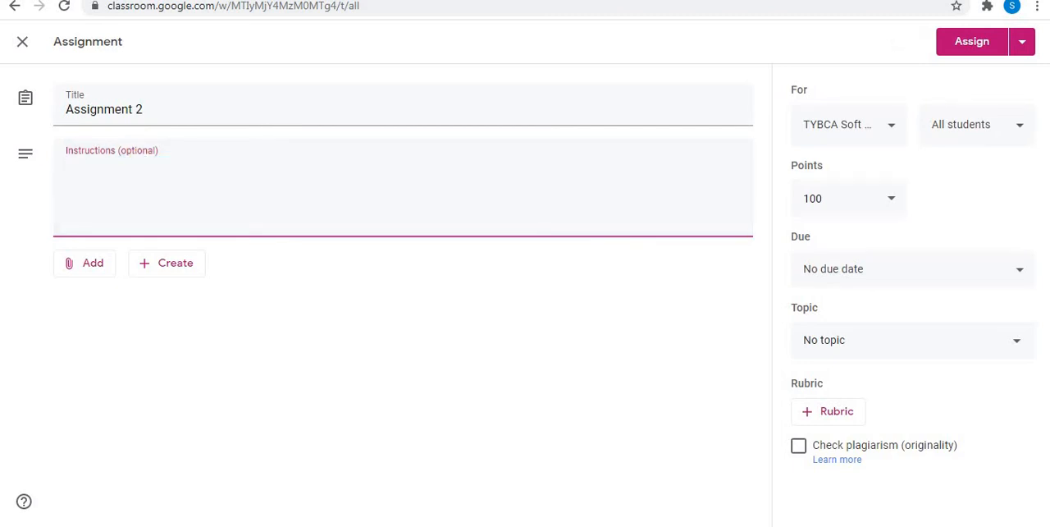
text(Complete seco)
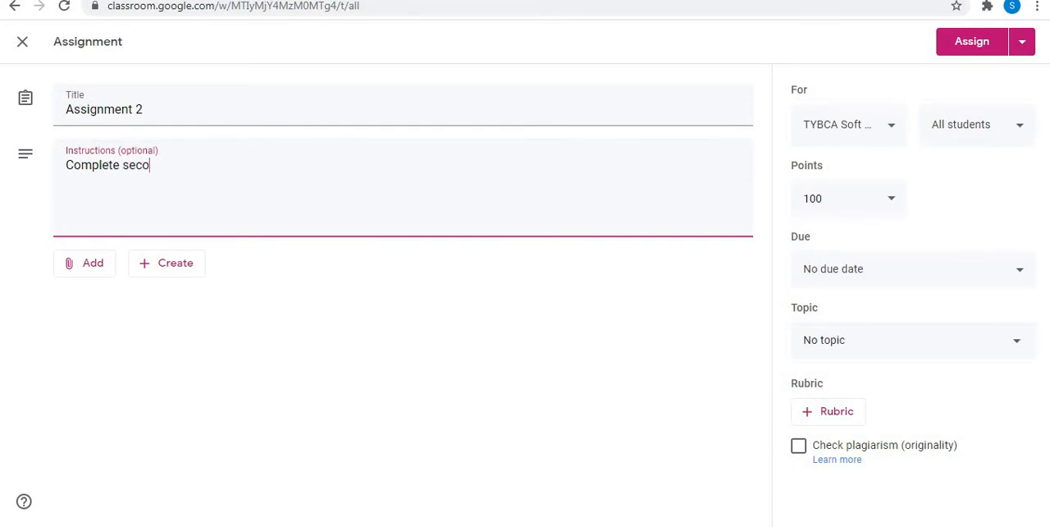
text(nd assignment using g)
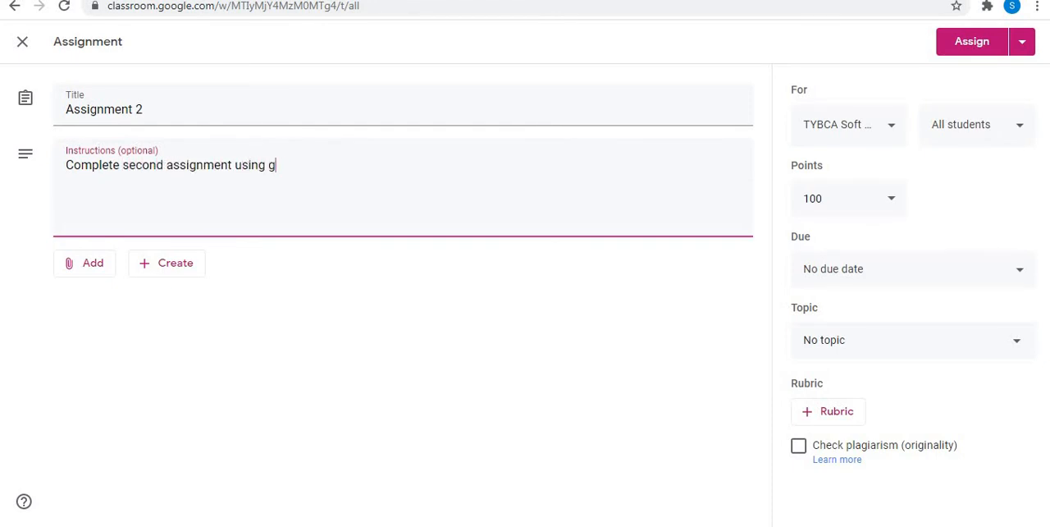
text(oogle docs.)
click(155, 272)
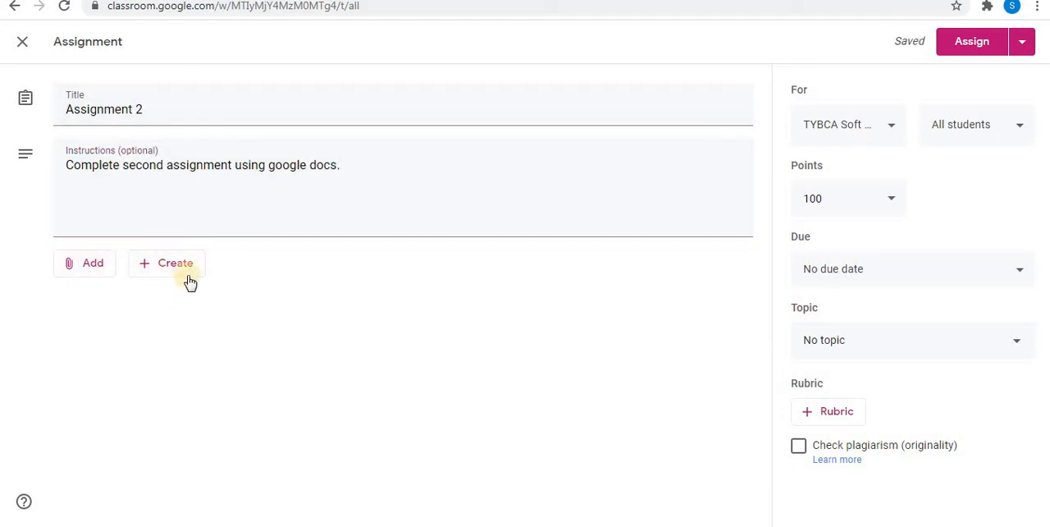
click(97, 276)
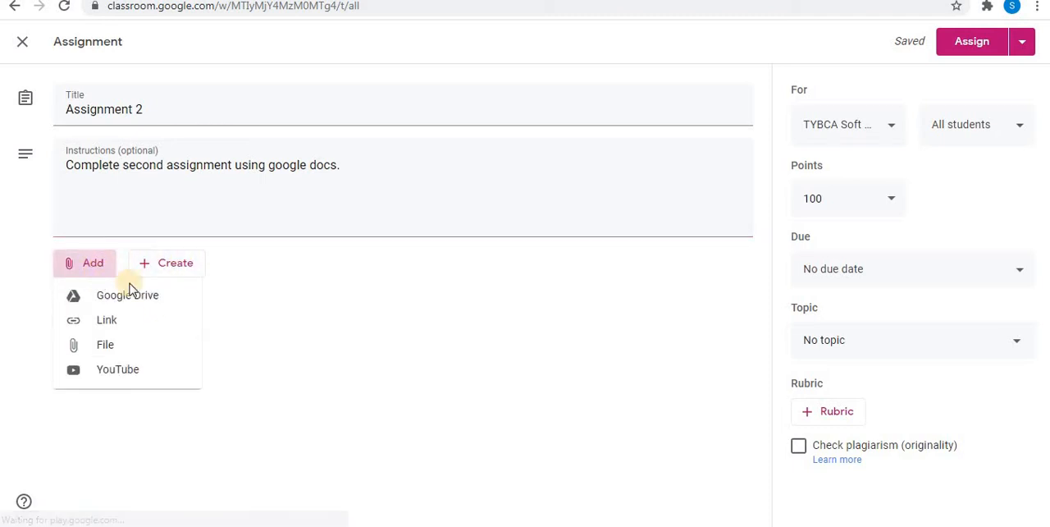
click(257, 343)
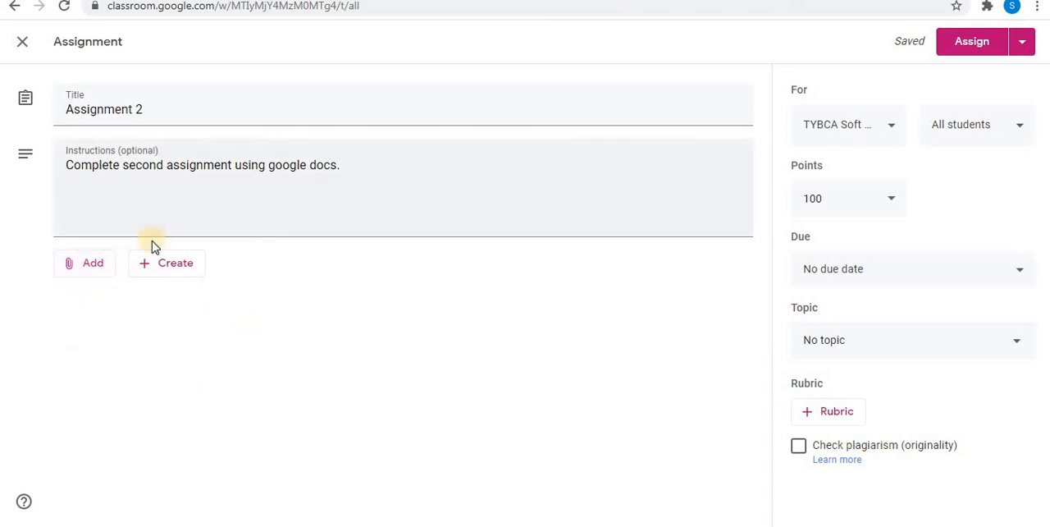
Step: Create a new Google Docs document as an attachment to the assignment and dismiss its citations tip
click(163, 264)
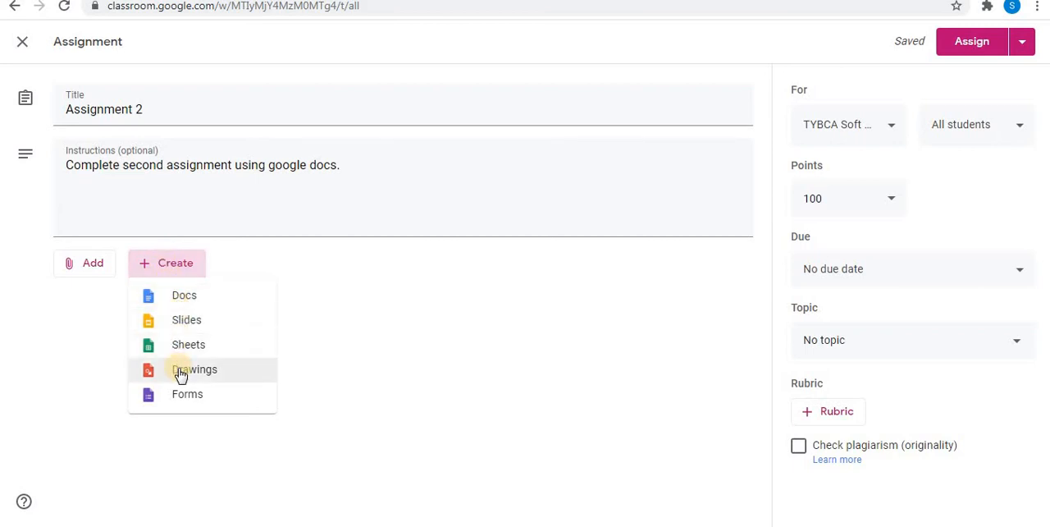
click(206, 301)
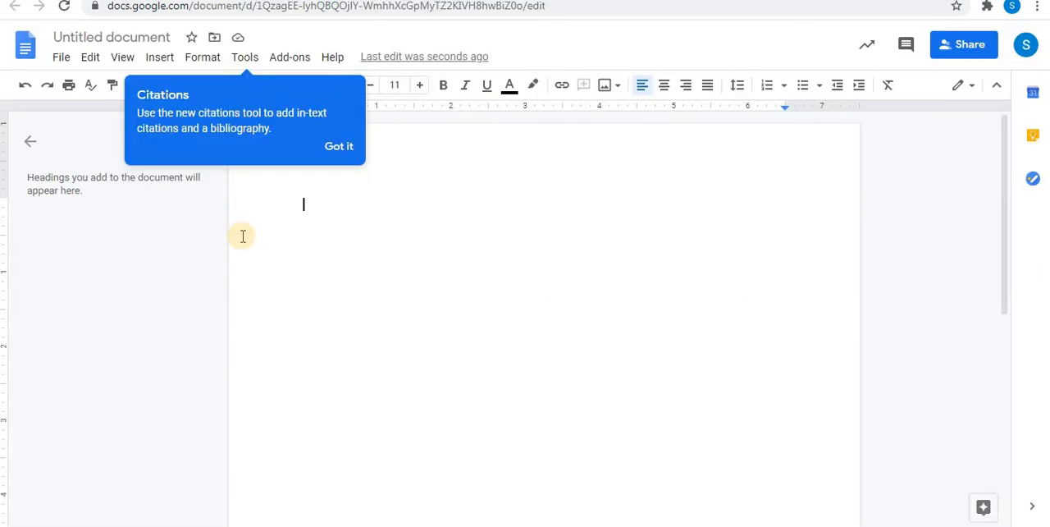
click(339, 146)
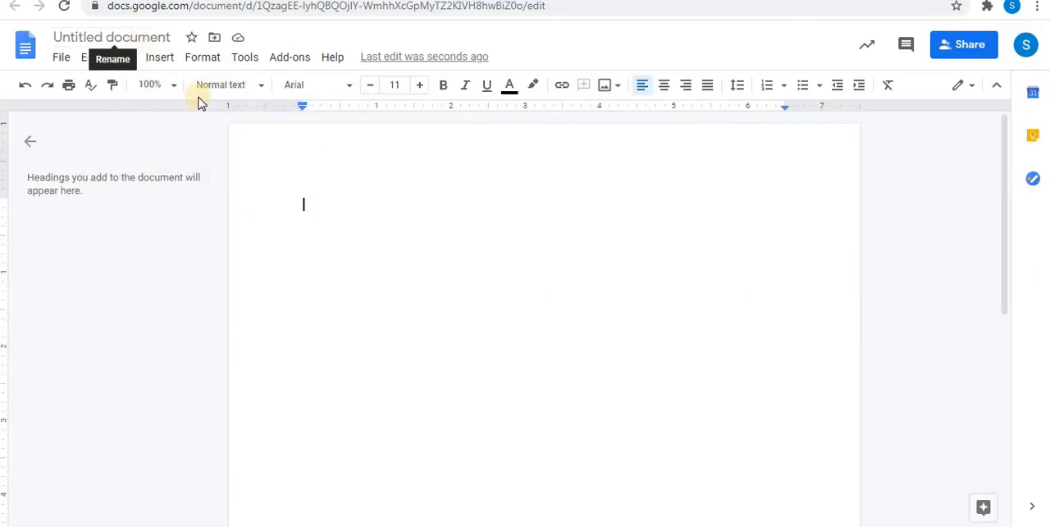
Step: Rename the untitled document as Assignment2
click(173, 37)
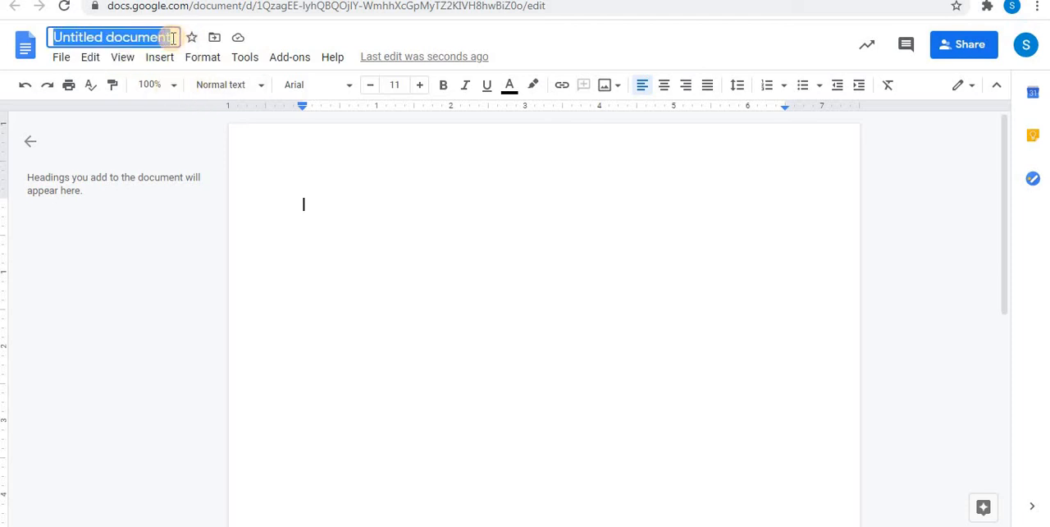
text(A)
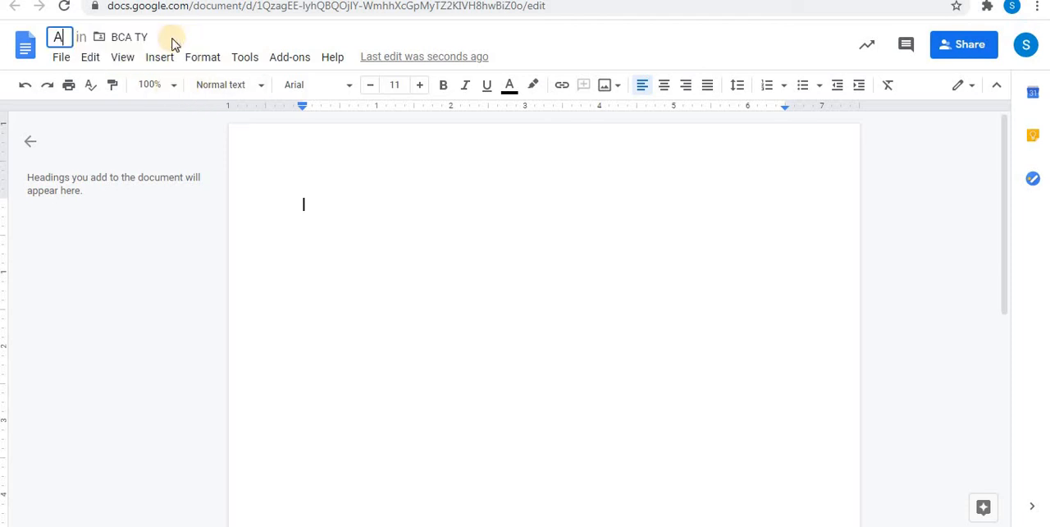
text(ssignment)
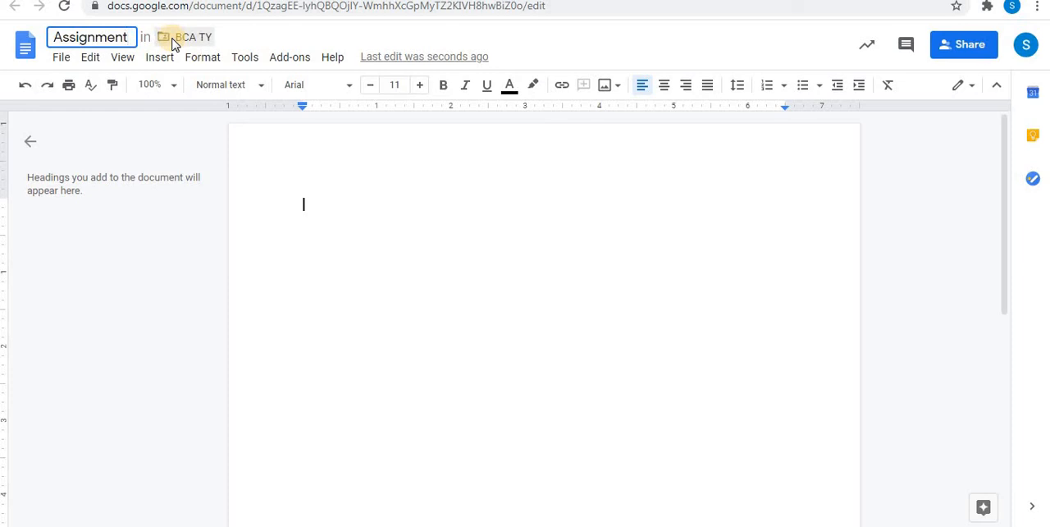
text(2)
click(262, 221)
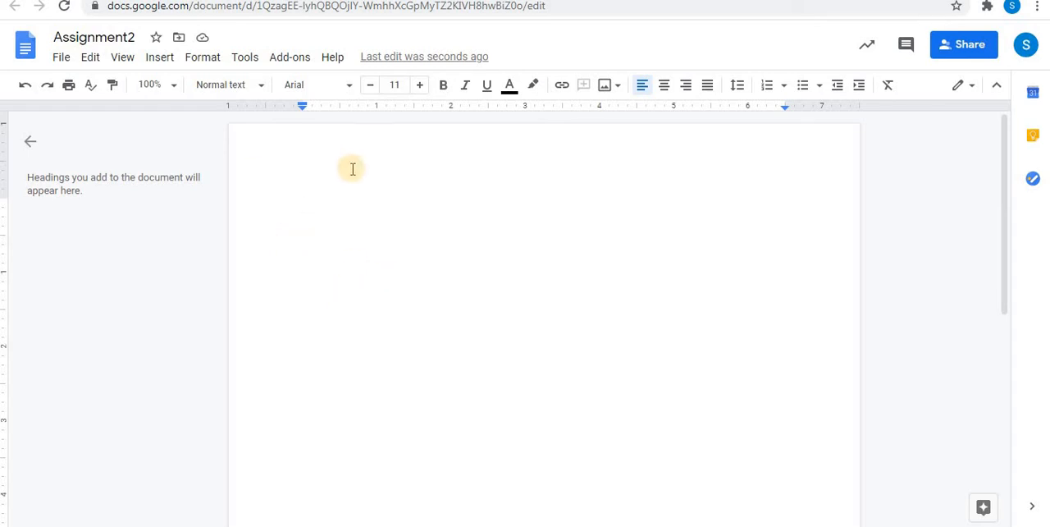
Step: Enter the heading "Ch3- Fundamentals of Evolutionary Computing" on the document's first line
text(Ch3)
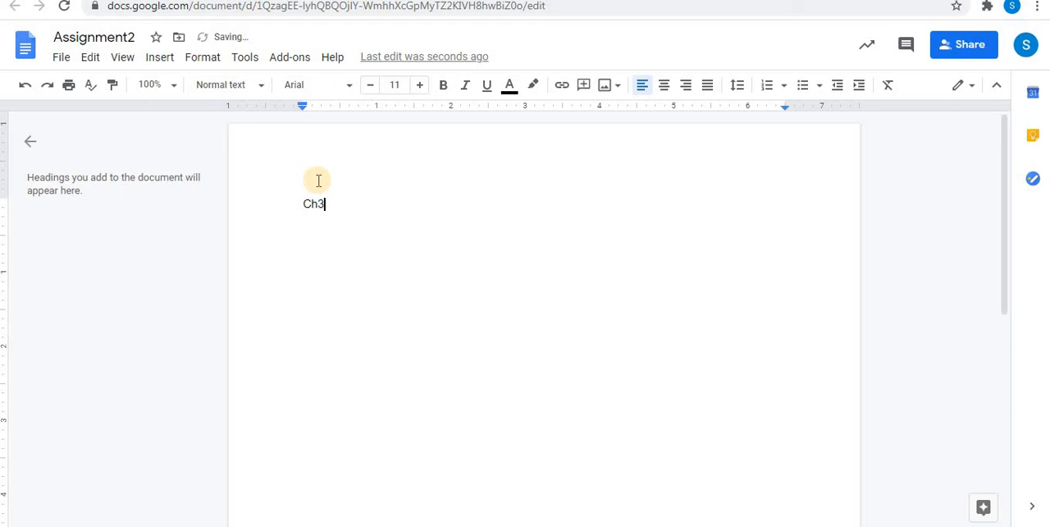
text(- Fundamentals of Evol)
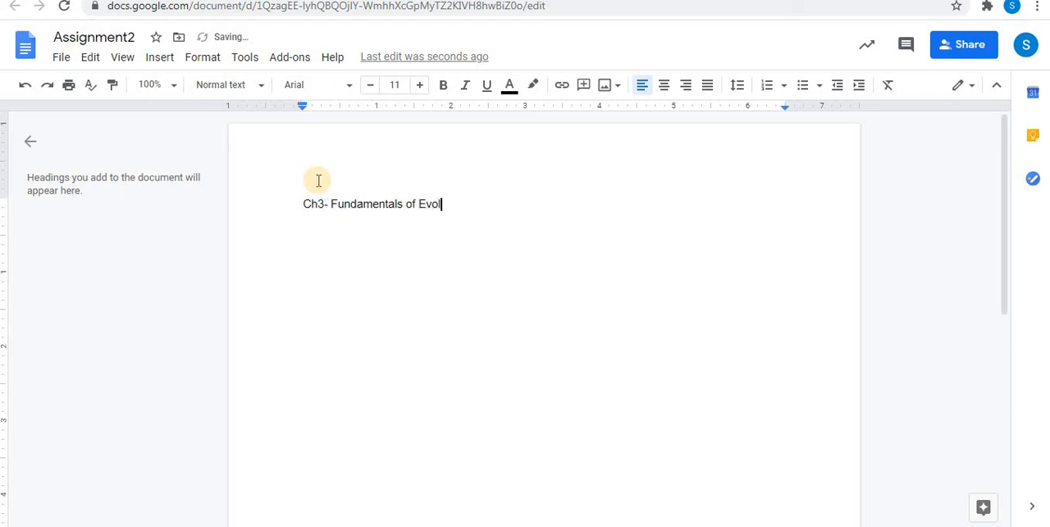
text(utionary Computing)
Step: Format the chapter heading as bold, underlined, centred text at font size 15, with a new line below it
drag(303, 204, 492, 207)
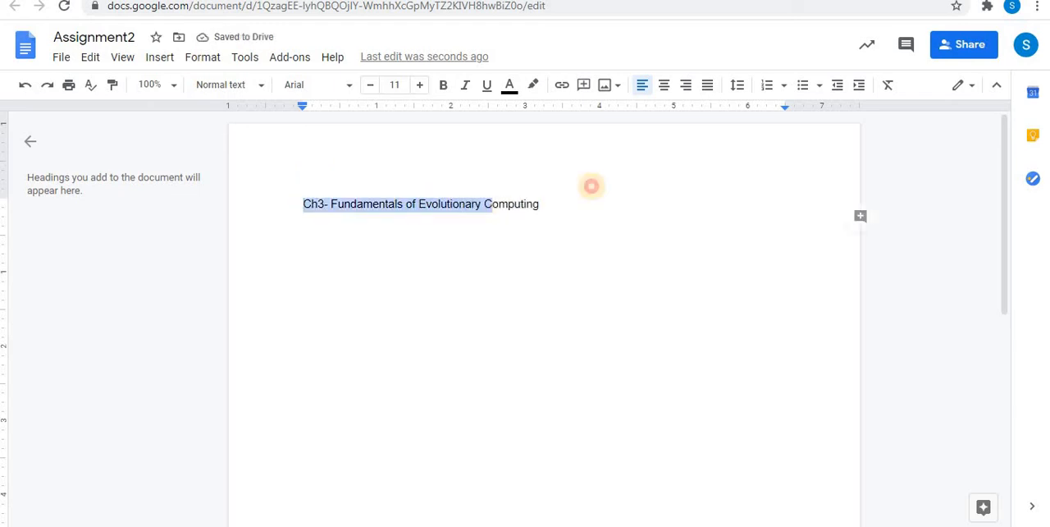
drag(590, 186, 603, 194)
key(ctrl+b)
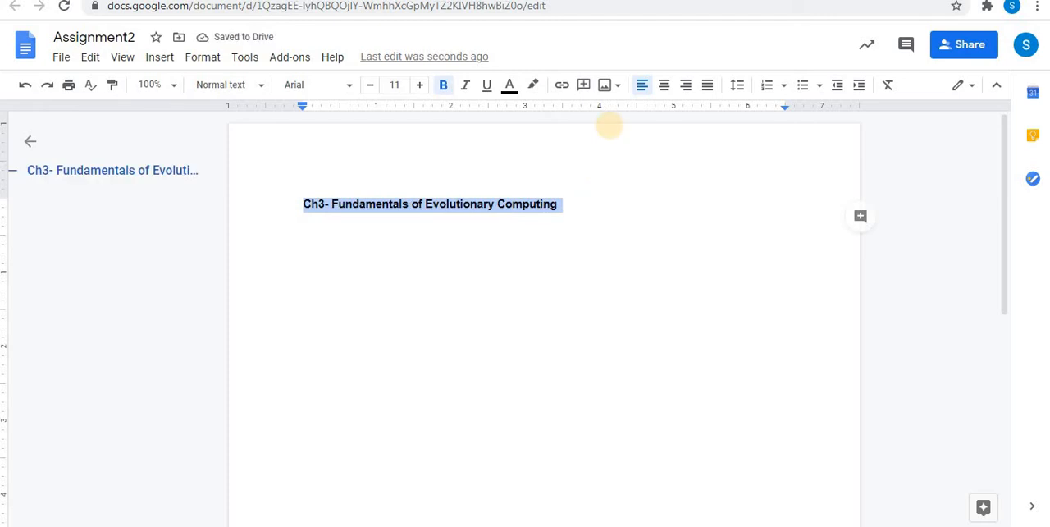
click(663, 85)
click(419, 84)
click(419, 84)
click(419, 84)
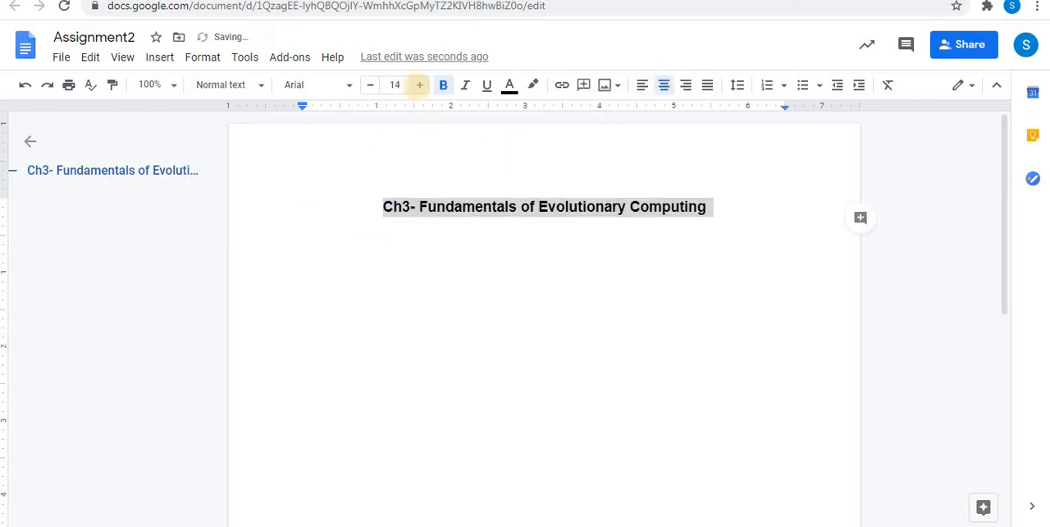
click(420, 84)
click(738, 219)
key(Return)
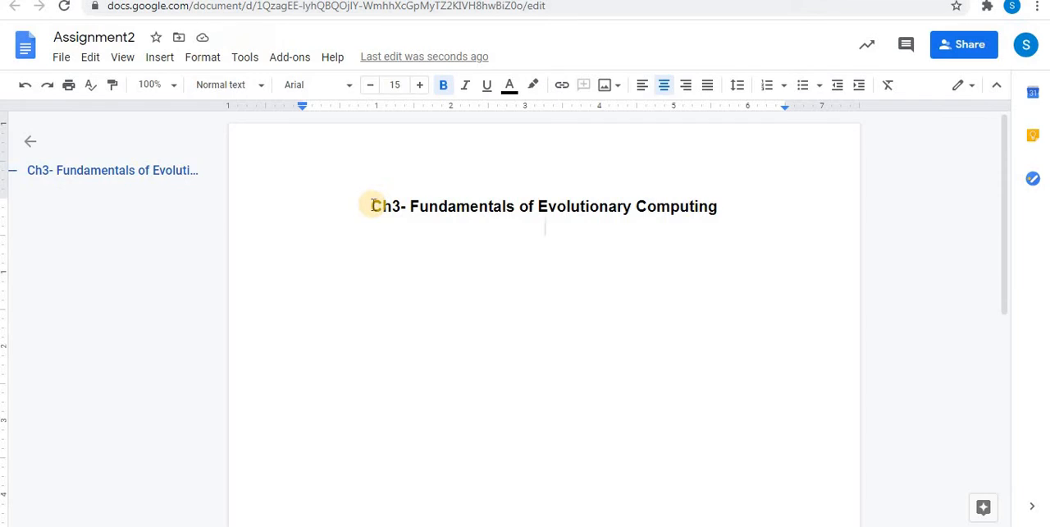
drag(372, 205, 737, 214)
key(ctrl+u)
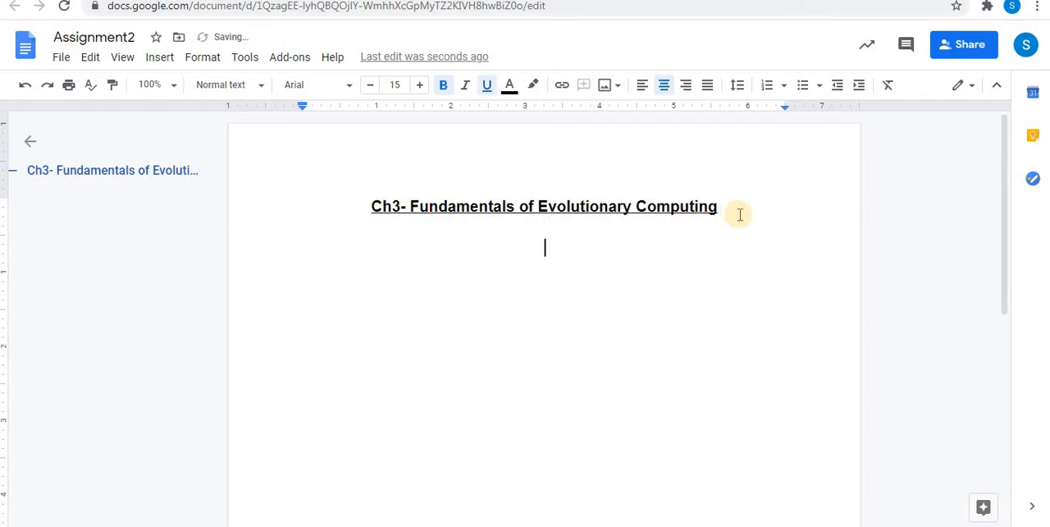
Step: Add numbered question 1, "Define the following:", in plain left-aligned text with lettered sub-items Genetic Algorithm, Individual and Chromosome
text(1.)
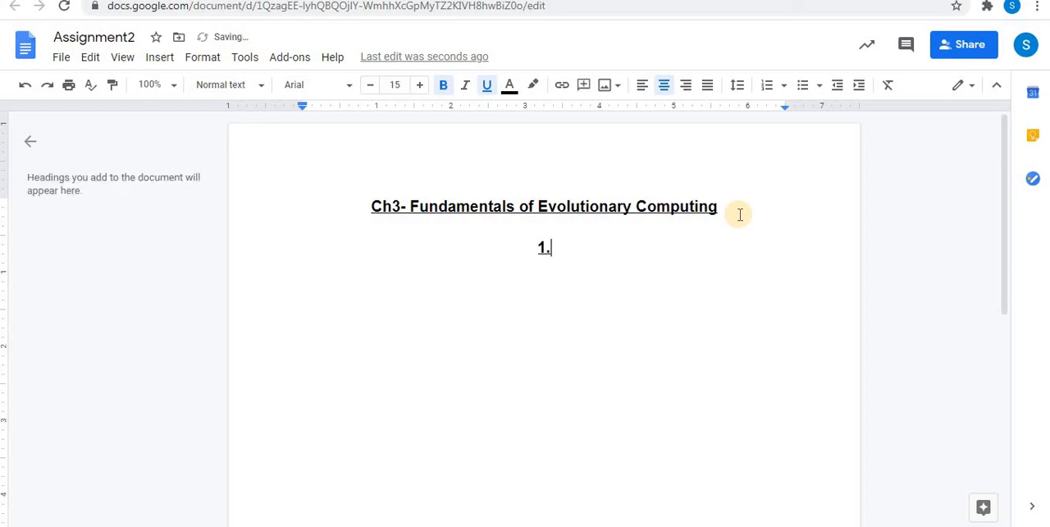
text( Def)
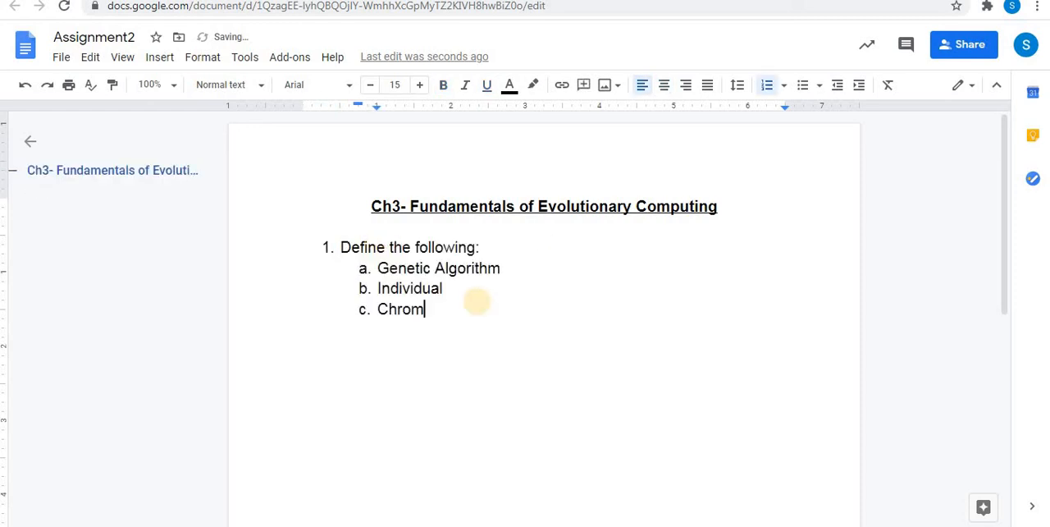
text(osome)
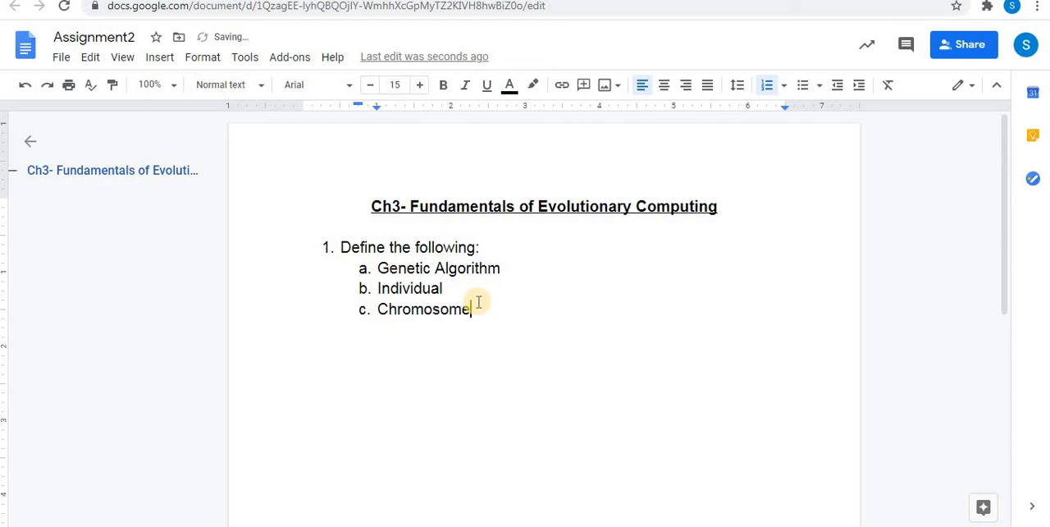
Step: Continue the lettered list with Genes, Fitness, Population and Fitness function, and end the list after the last item
key(Return)
text(Genes)
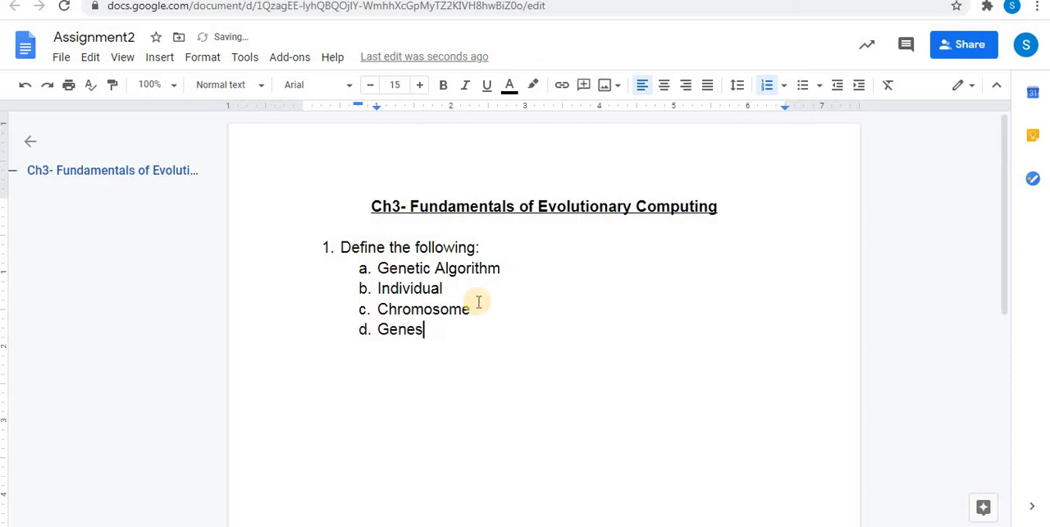
key(Return)
text(Fitness)
key(Return)
text(Population)
key(Return)
text(Fitness function)
key(Return)
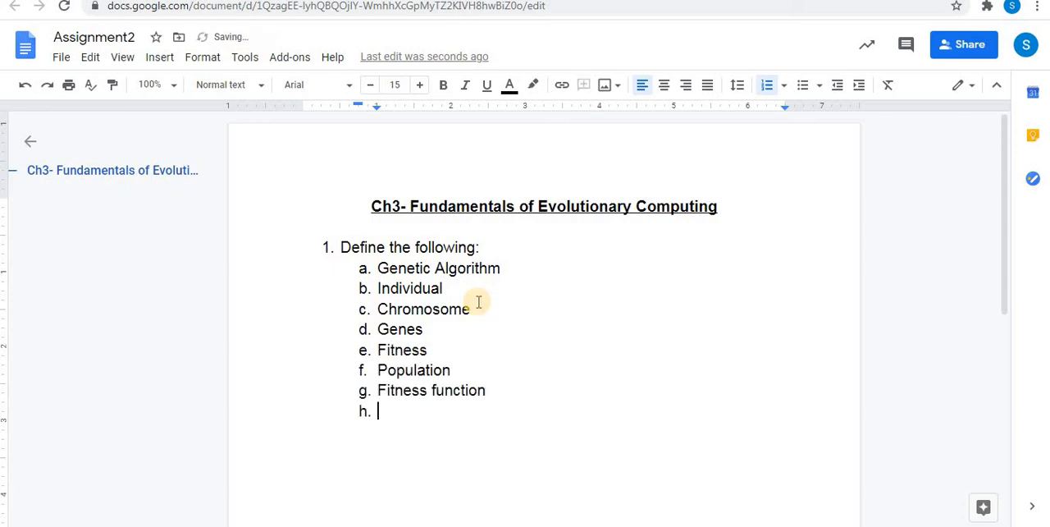
key(BackSpace)
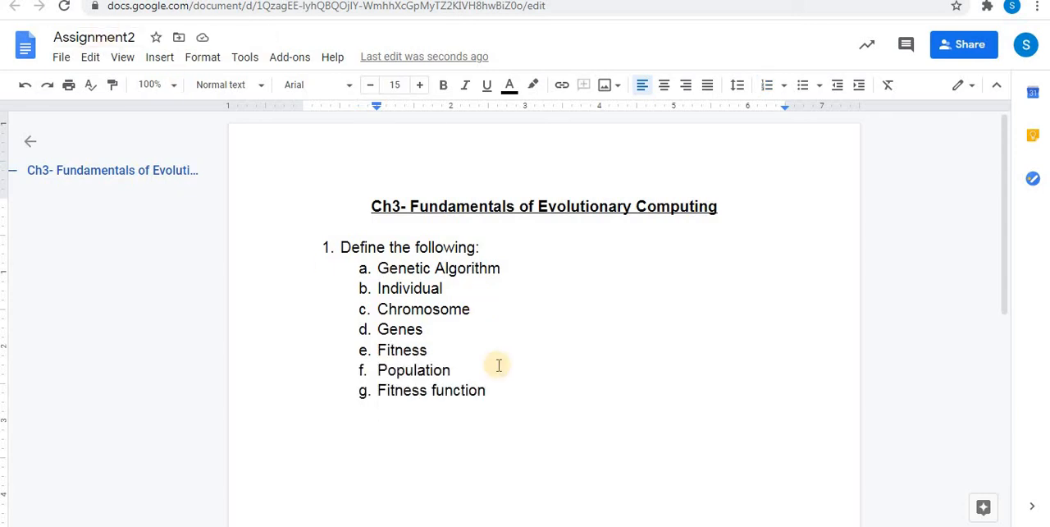
Step: Add an "Ans." line beneath each lettered sub-item, from Genetic Algorithm to Fitness function
click(510, 268)
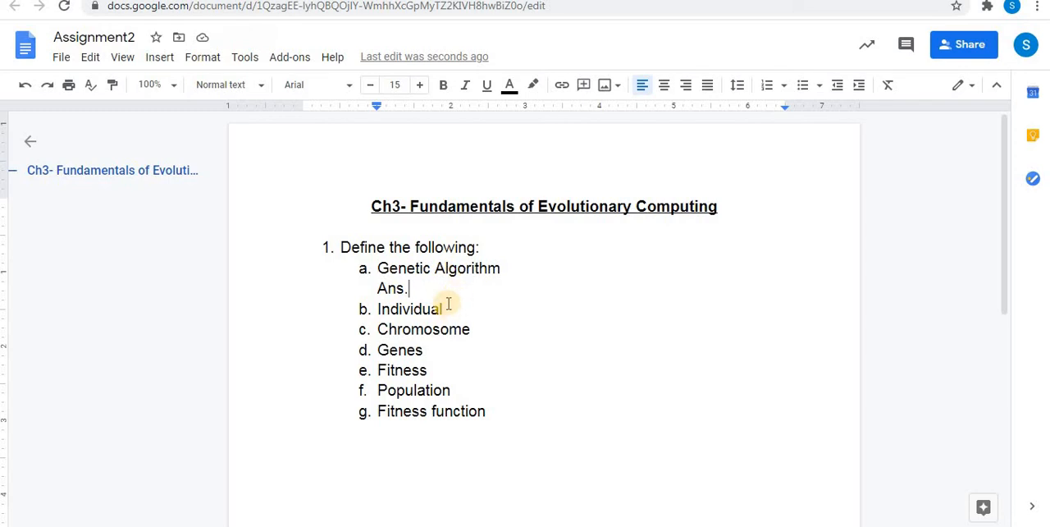
drag(375, 288, 413, 288)
key(ctrl+c)
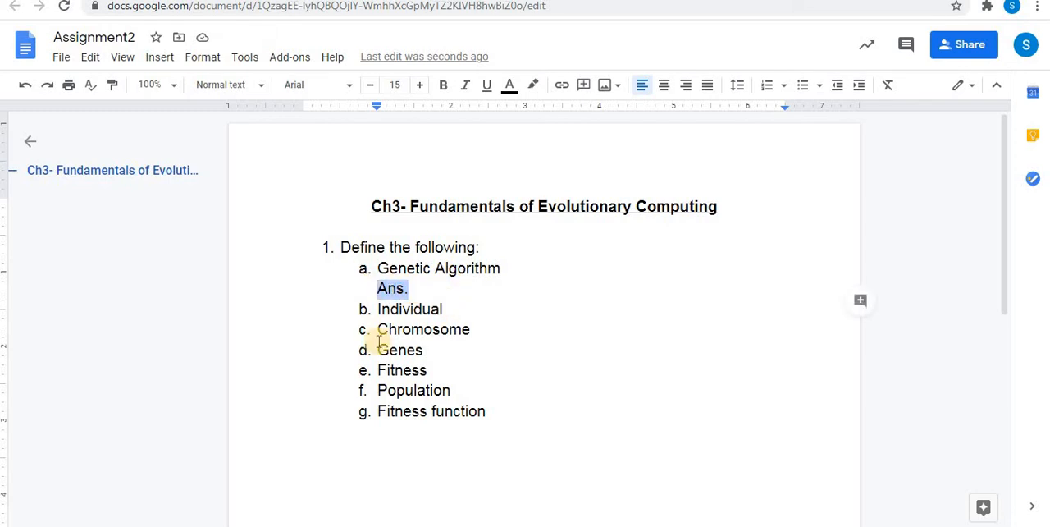
click(452, 314)
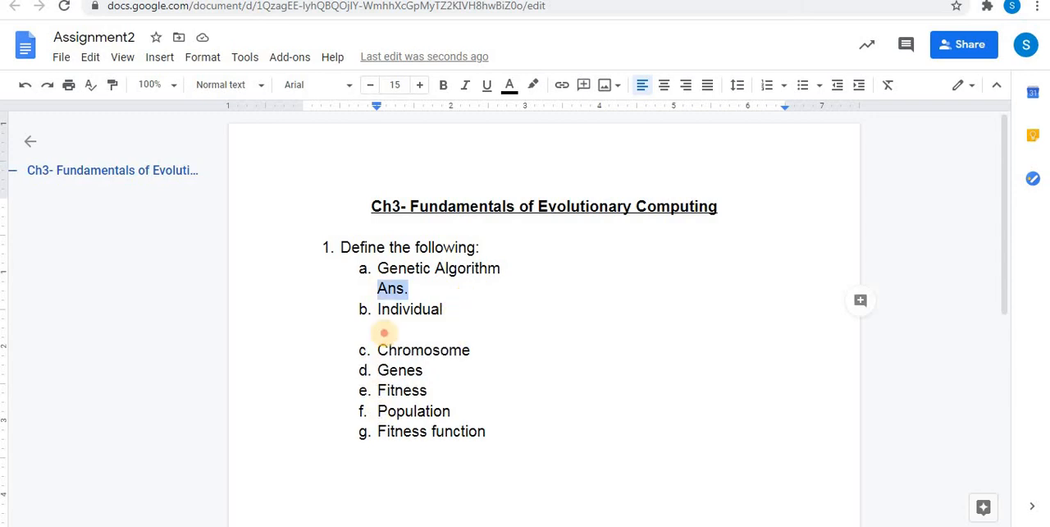
click(385, 333)
key(ctrl+v)
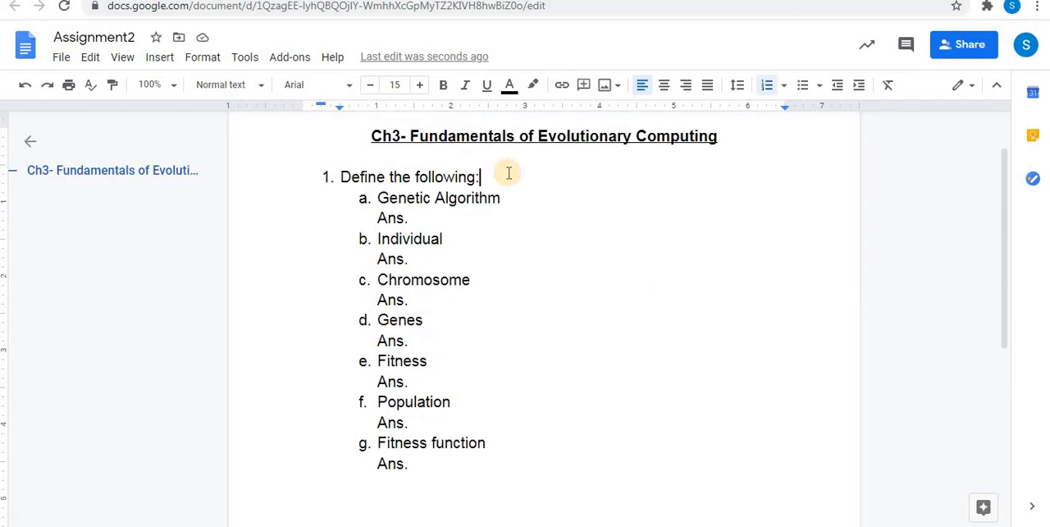
Step: Insert a blank line after "Define the following:" and after the "Ans." lines to separate the lettered sub-items
key(shift+Return)
double_click(498, 236)
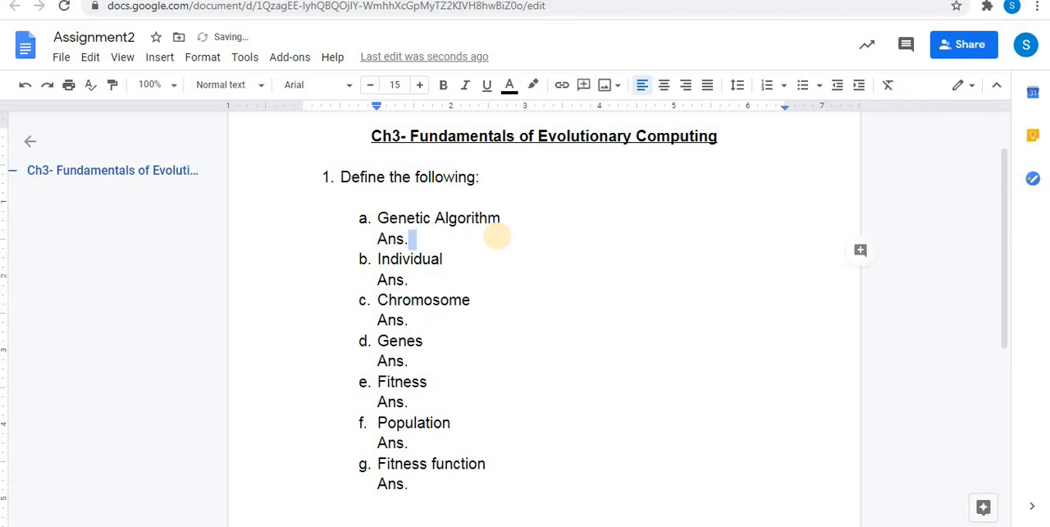
click(424, 239)
key(Return)
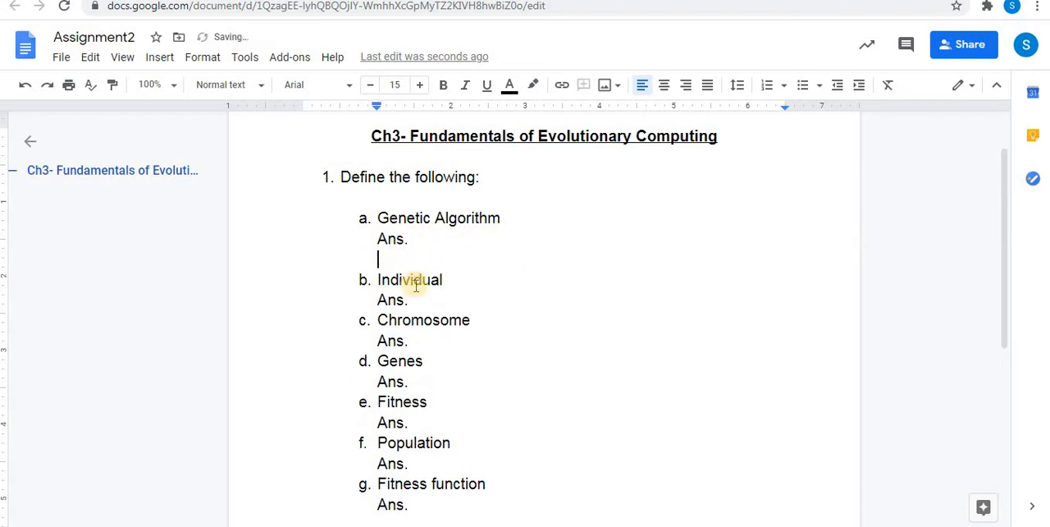
click(413, 300)
key(Return)
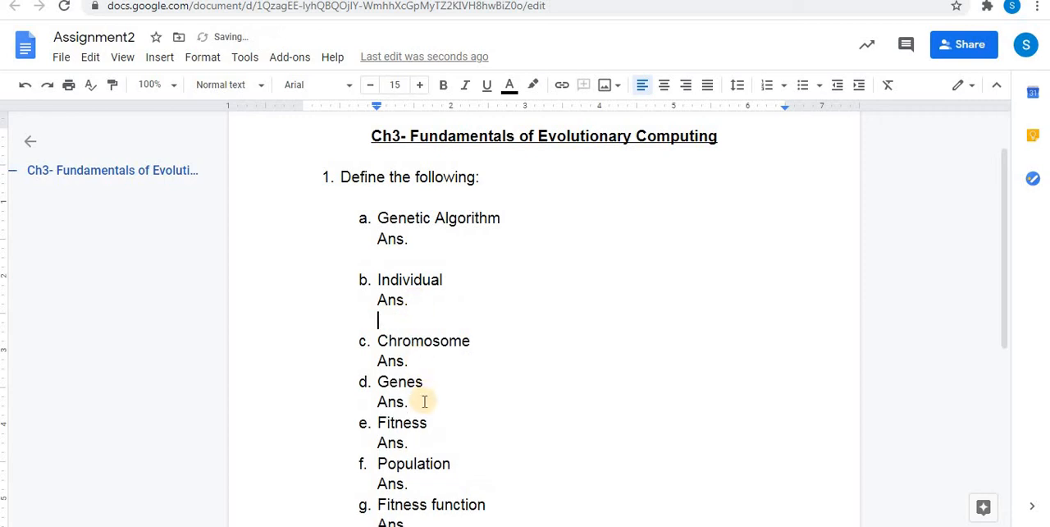
click(436, 367)
key(Return)
scroll(442, 322, up, 1)
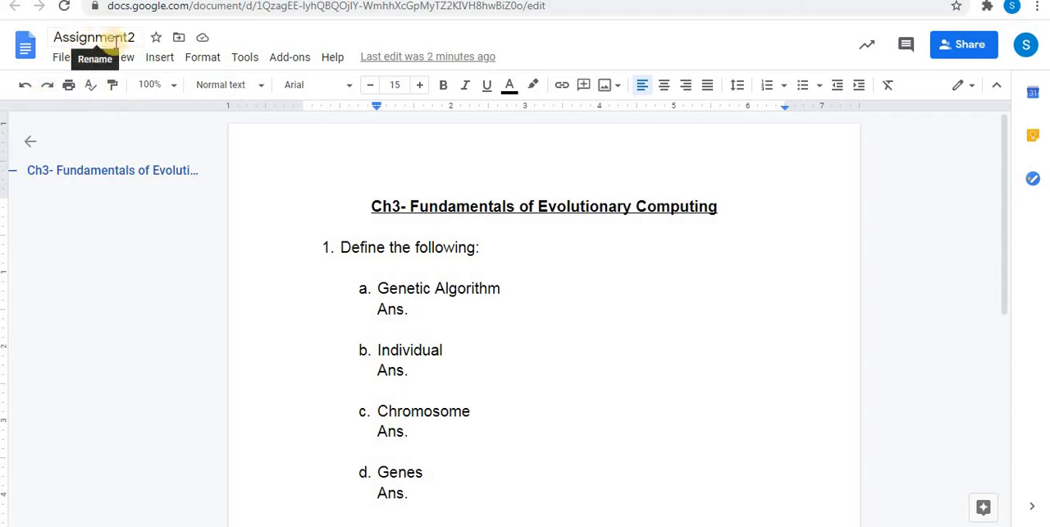
Step: Review the document's heading, question and answer lines, and reopen it from the attachment in the Classroom assignment to check its contents
click(328, 266)
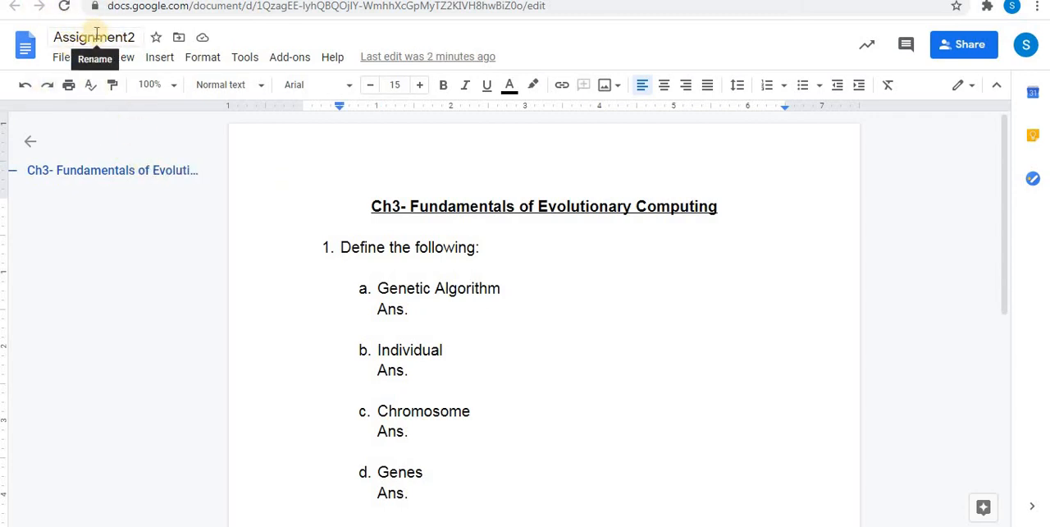
click(427, 206)
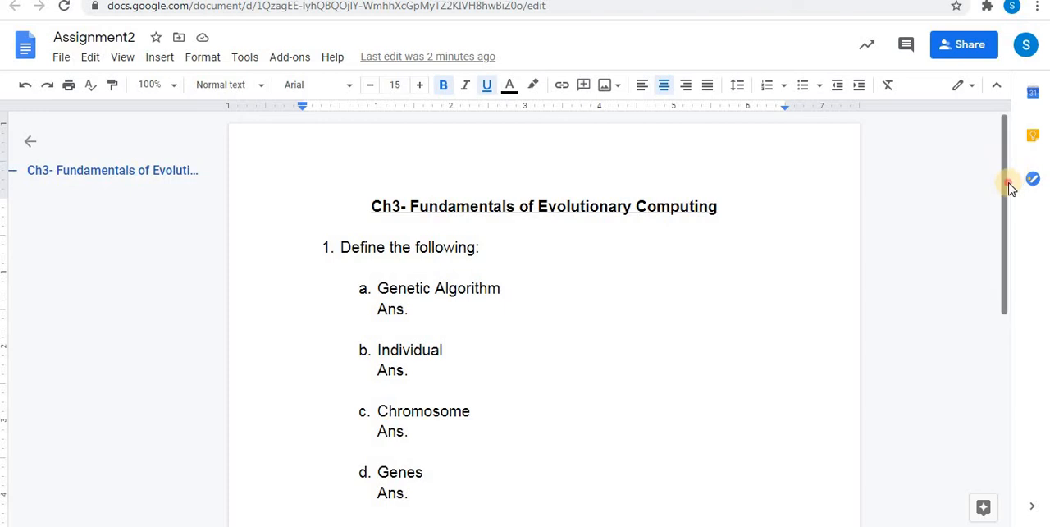
drag(1010, 187, 1015, 220)
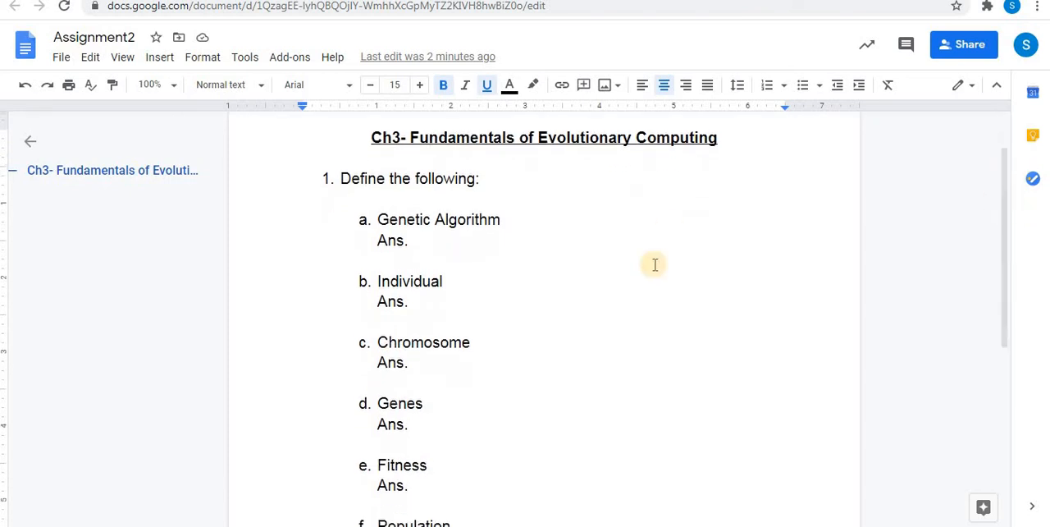
click(441, 239)
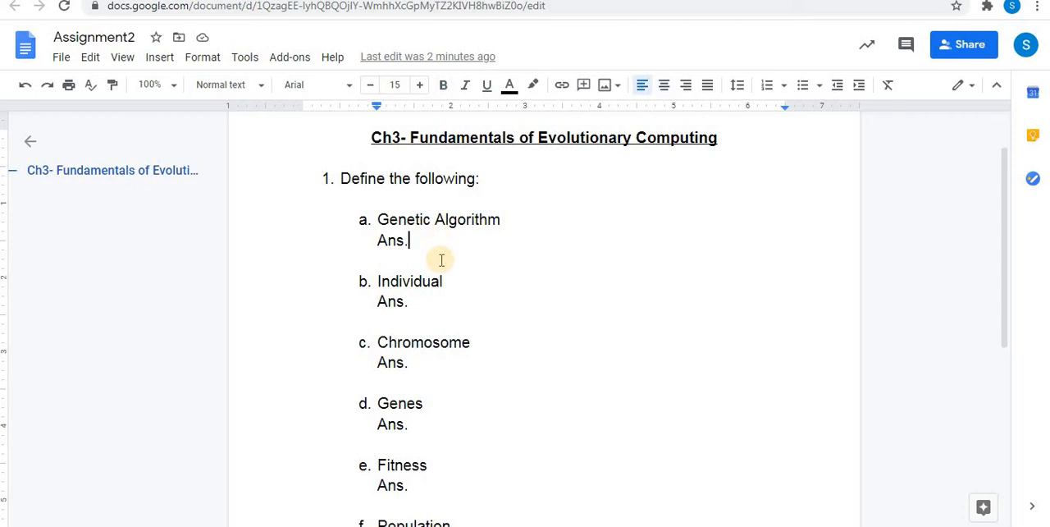
mouse_move(1006, 232)
mouse_down()
mouse_move(1007, 381)
mouse_move(1008, 234)
mouse_up()
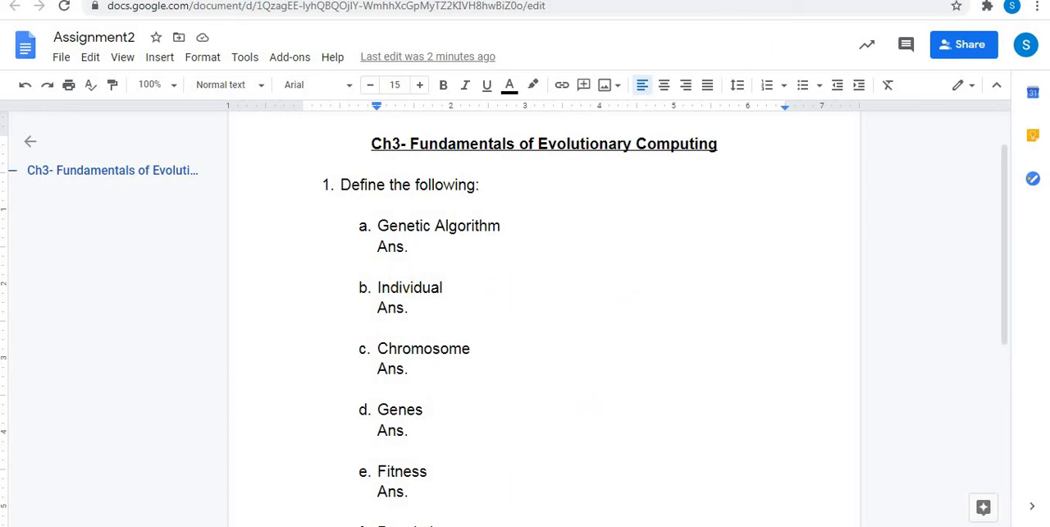
click(463, 1)
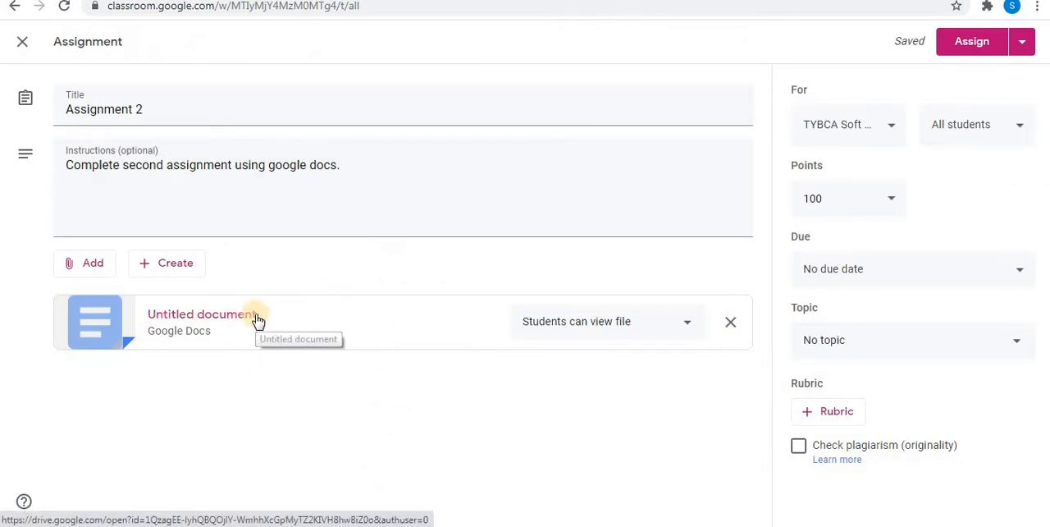
click(201, 314)
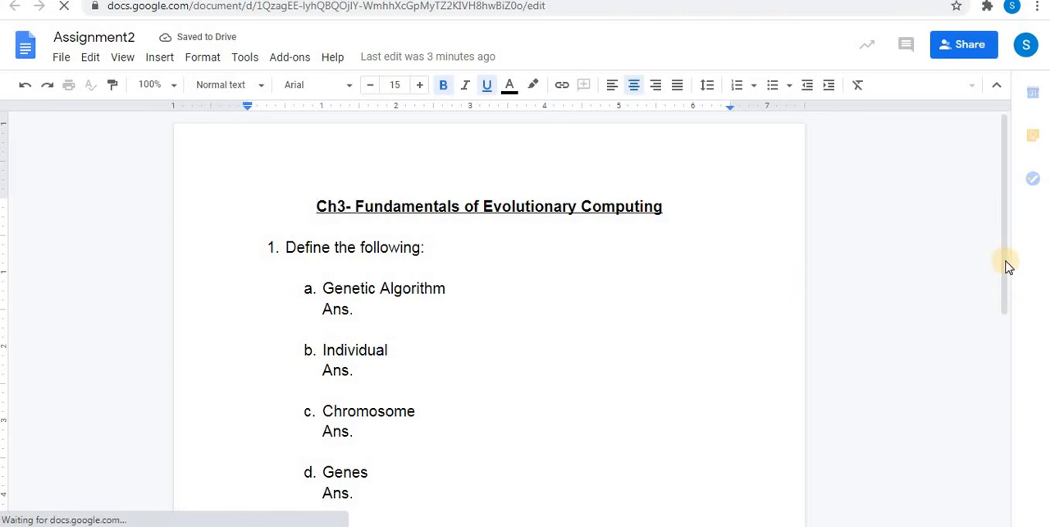
drag(1006, 273, 1001, 131)
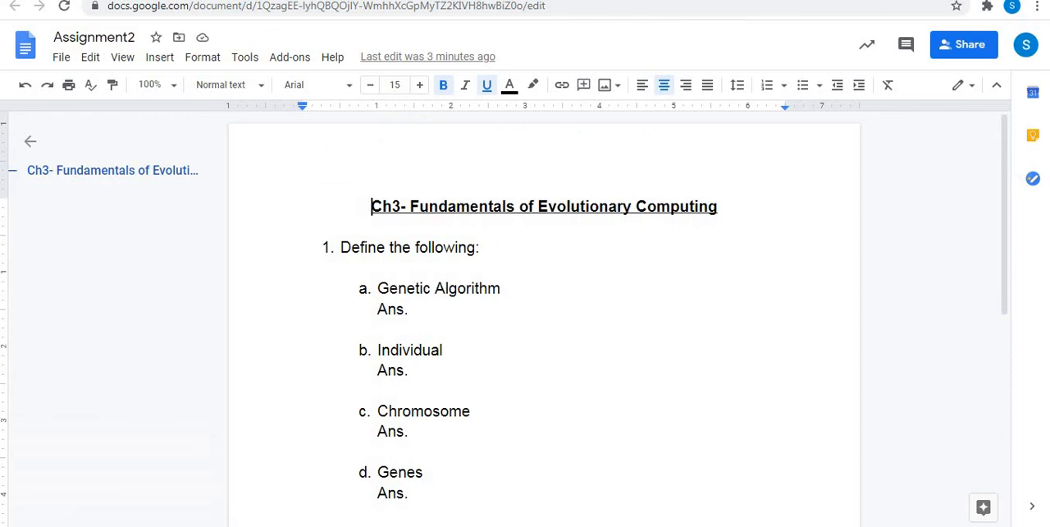
Step: Switch back to the Classroom assignment and set the attached document to "Make a copy for each student"
click(603, 0)
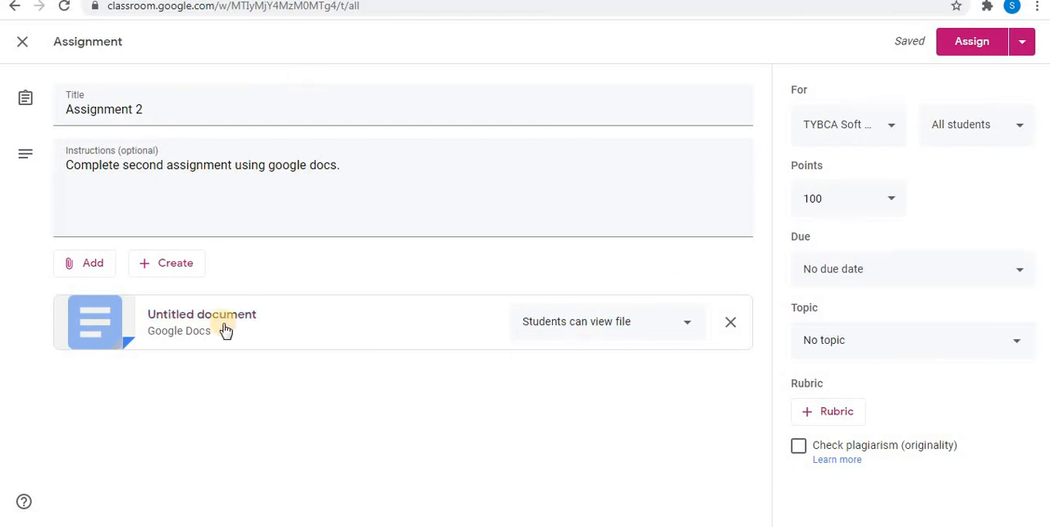
click(686, 328)
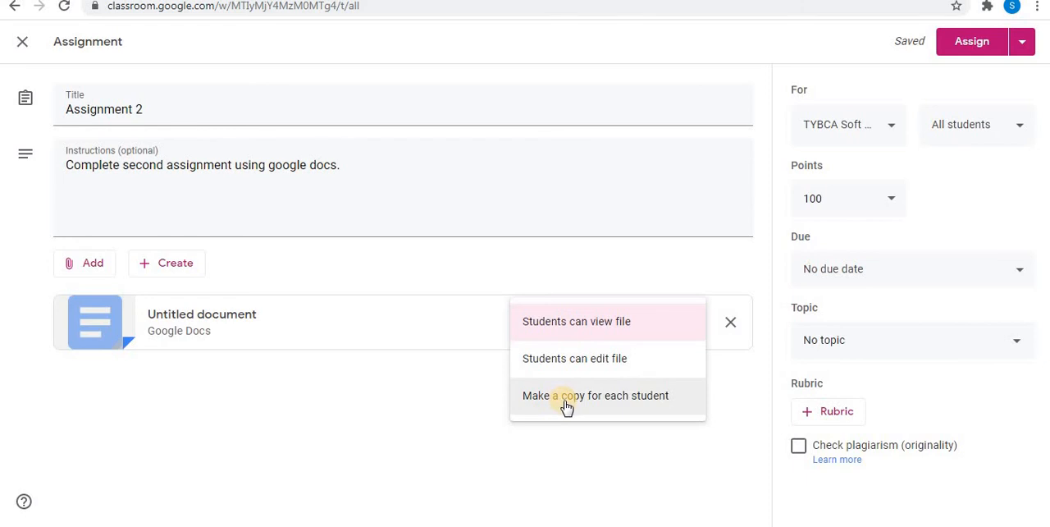
click(605, 438)
click(686, 330)
click(593, 395)
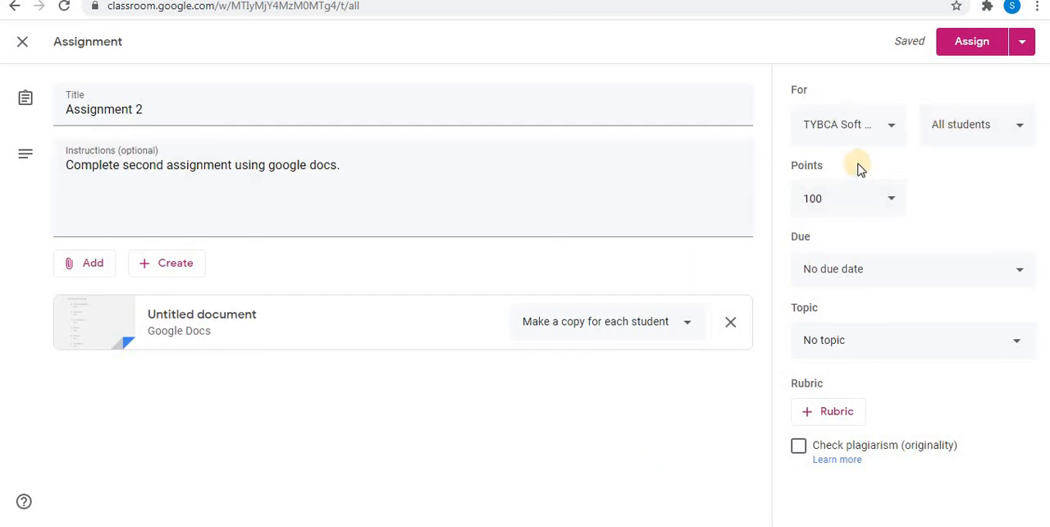
Step: Check the assignment's class and student lists, keeping all students selected, and set the points to 10
click(889, 128)
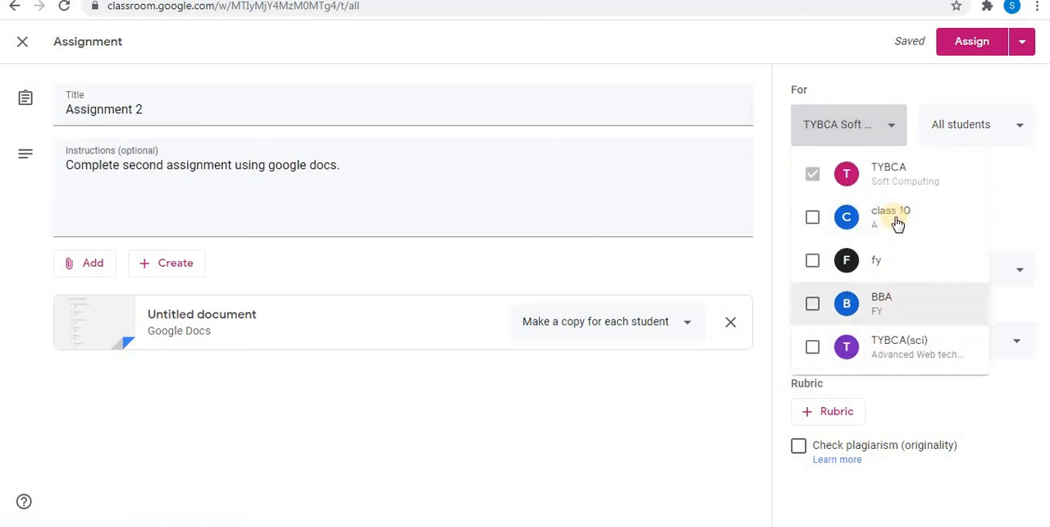
click(871, 71)
click(1013, 124)
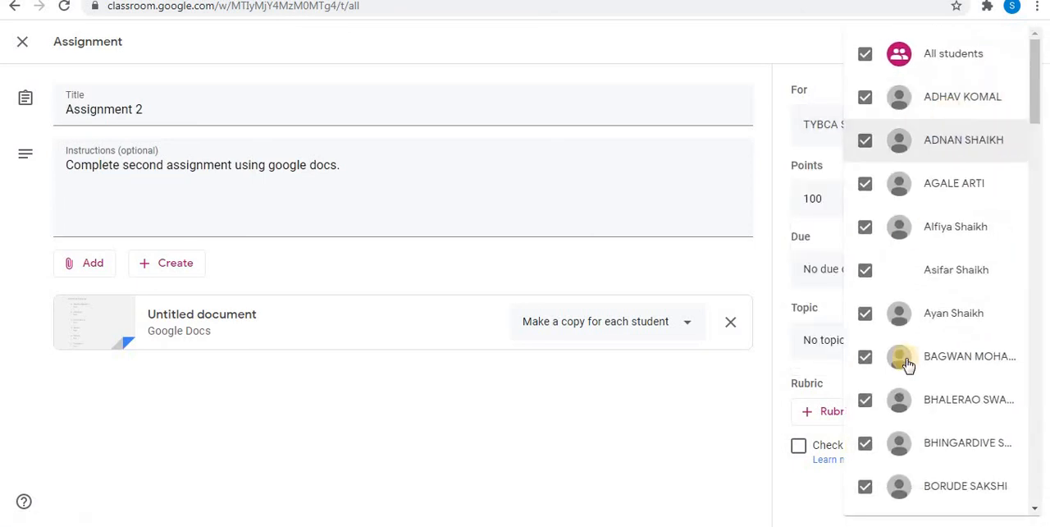
click(758, 47)
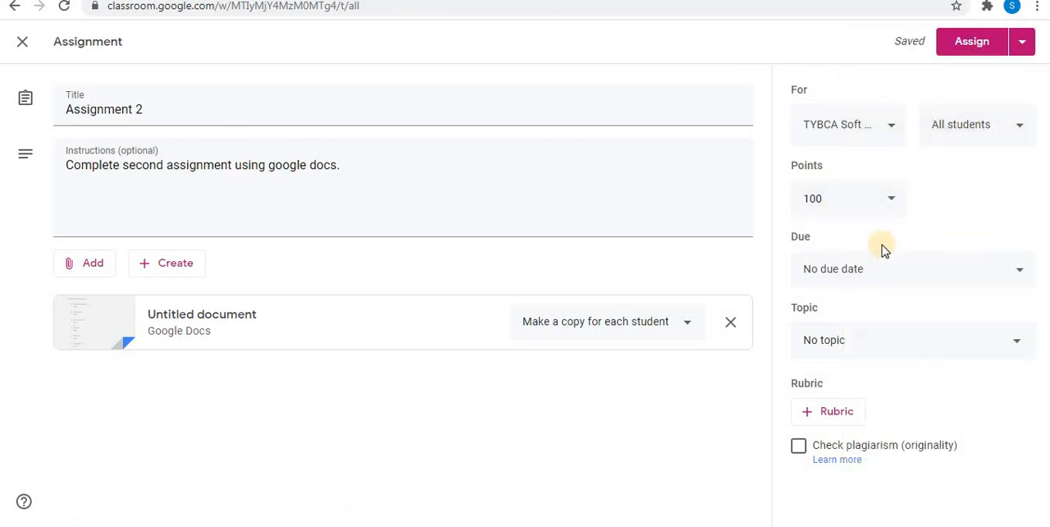
click(863, 197)
key(BackSpace)
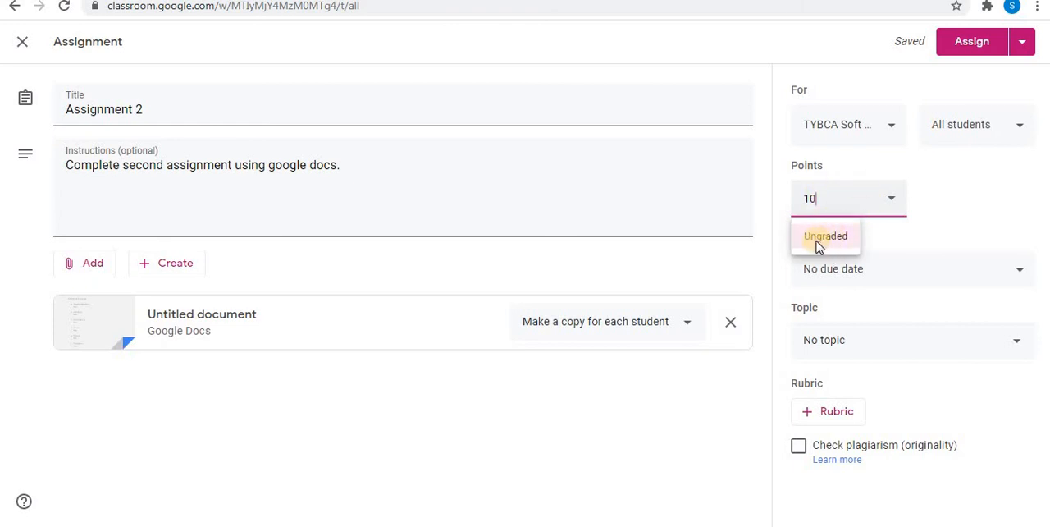
click(902, 223)
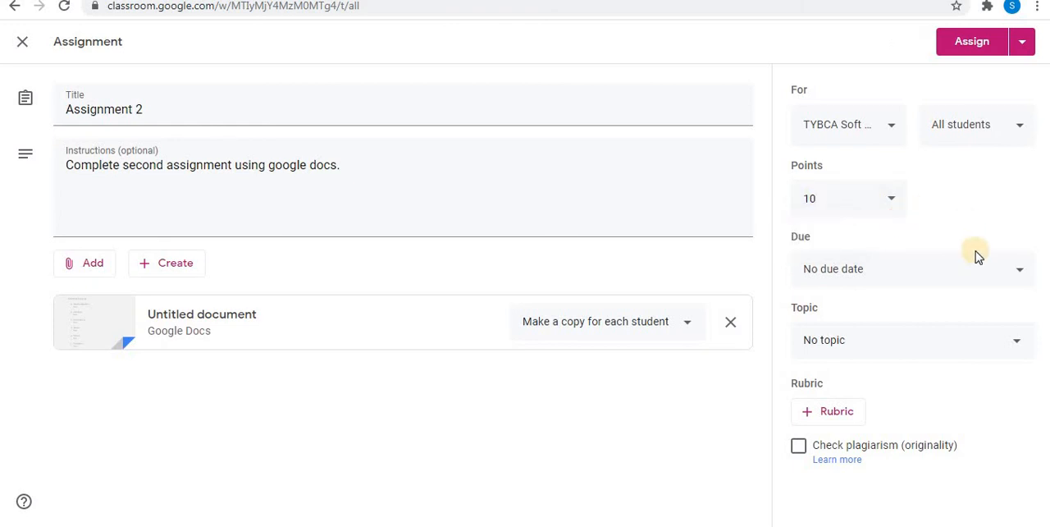
Step: Set the due date to Oct 19, 2020 at 11:59 PM and choose the existing Assignments topic
click(1020, 274)
click(970, 332)
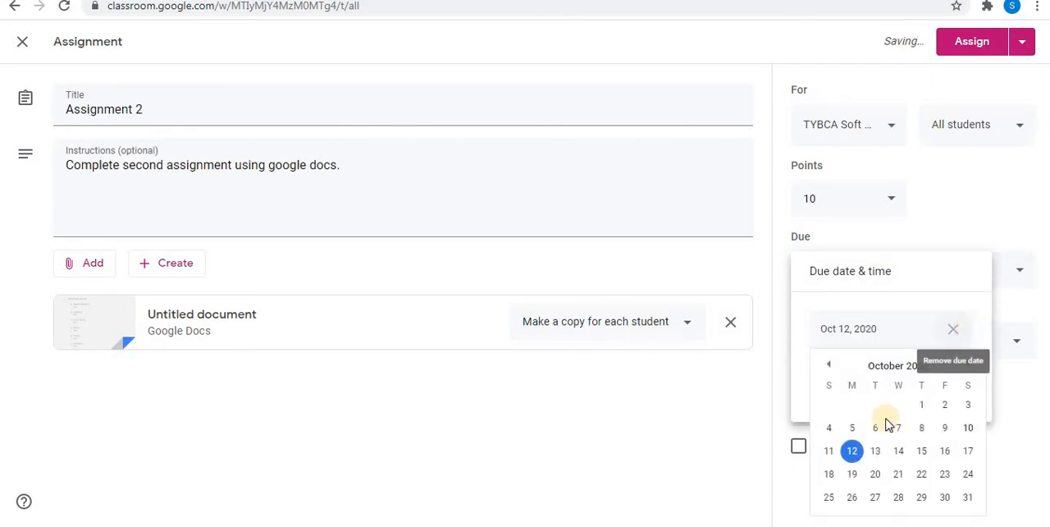
click(854, 476)
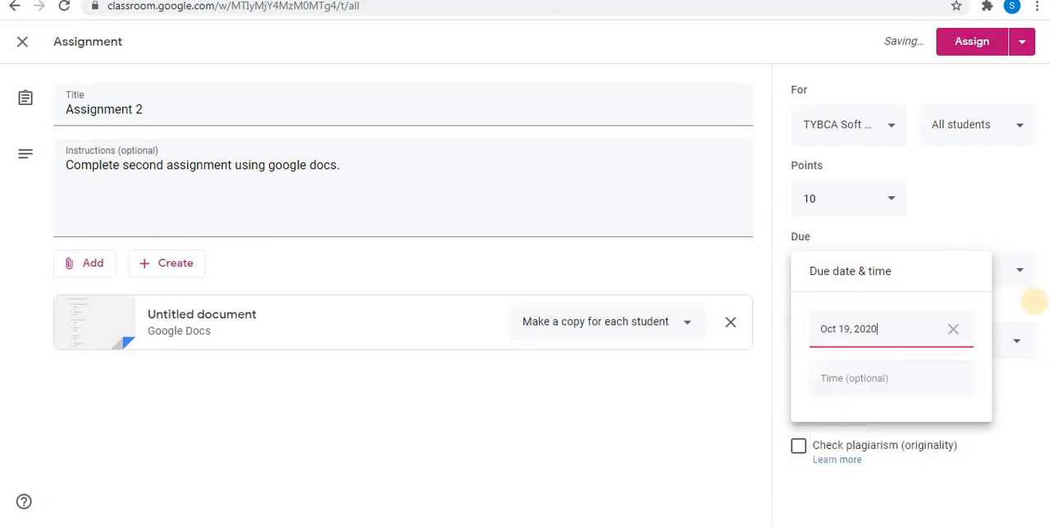
click(839, 380)
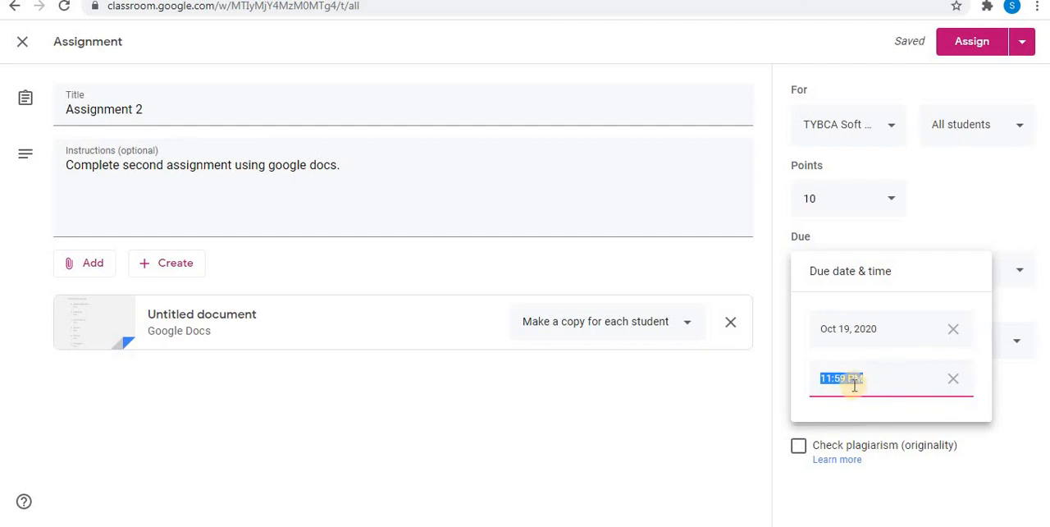
click(720, 376)
click(1014, 342)
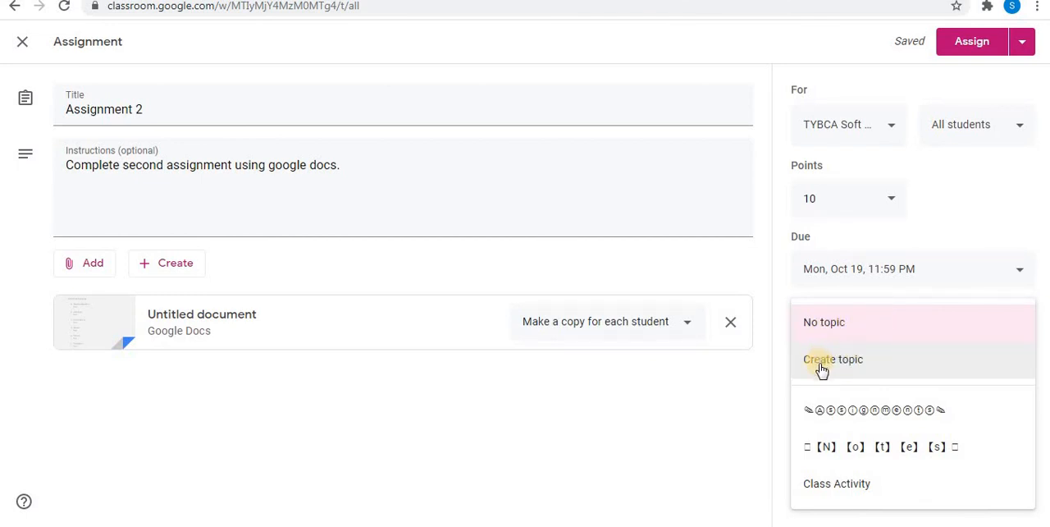
click(873, 426)
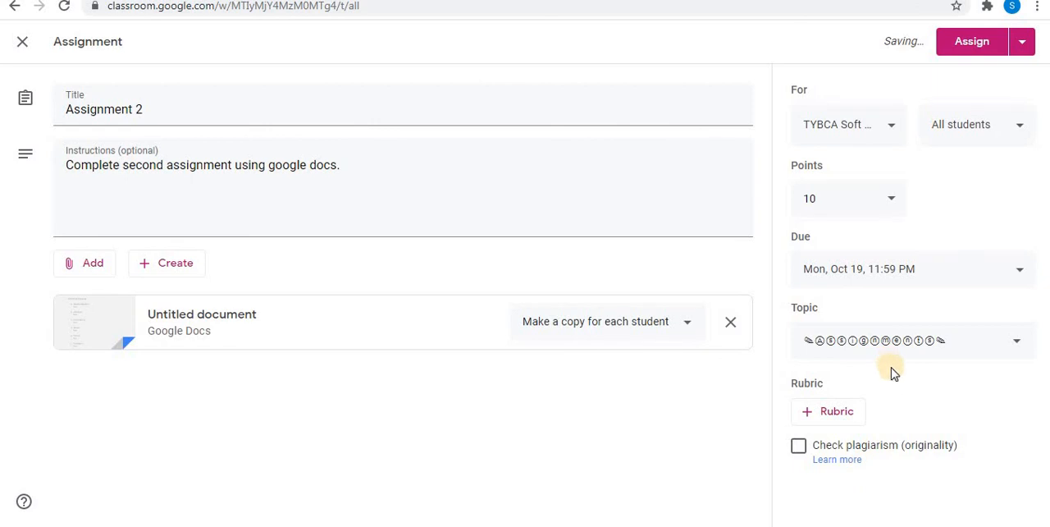
Step: Assign Assignment 2 to the class and open the class stream to view its post
click(1022, 42)
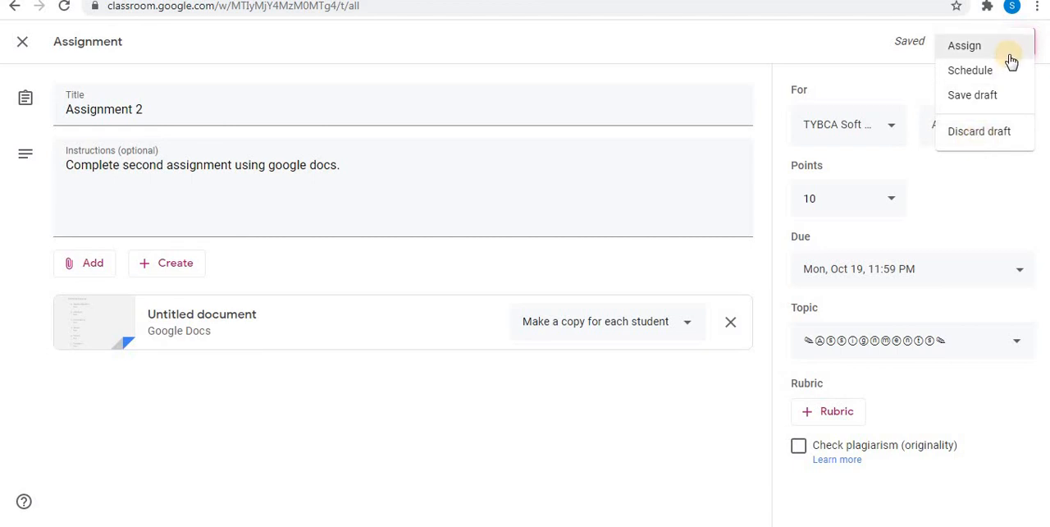
click(967, 49)
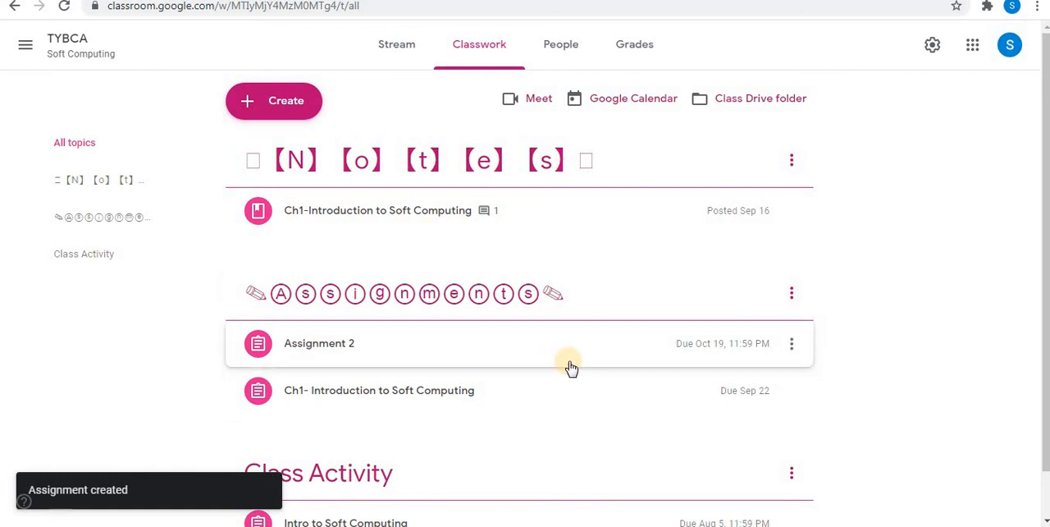
click(410, 47)
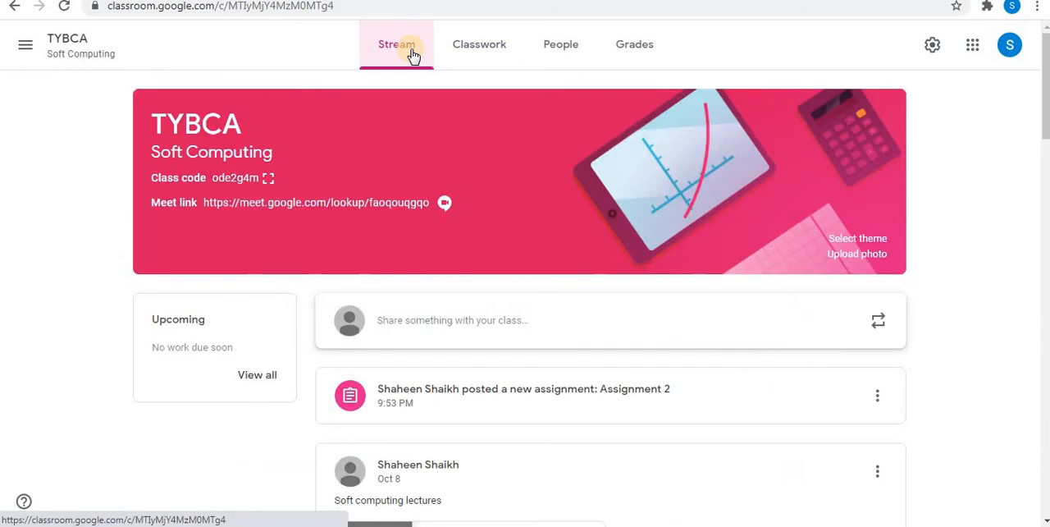